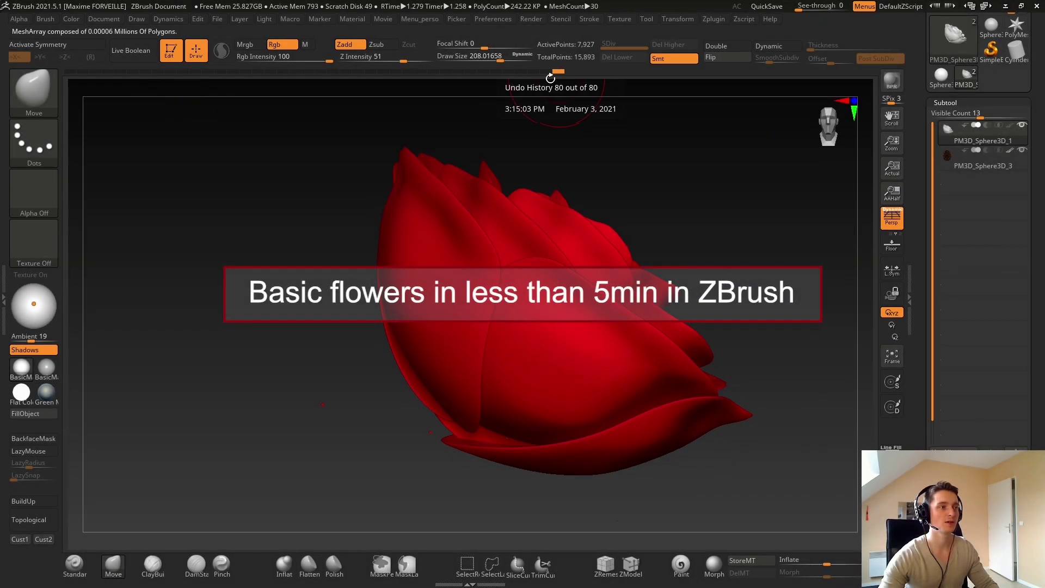
Examine the finished rose from several angles, the recorded session, and the pine cone subtool, returning to the rose.
{"action": "left_click_drag", "start_coordinate": [577, 125], "coordinate": [676, 147]}
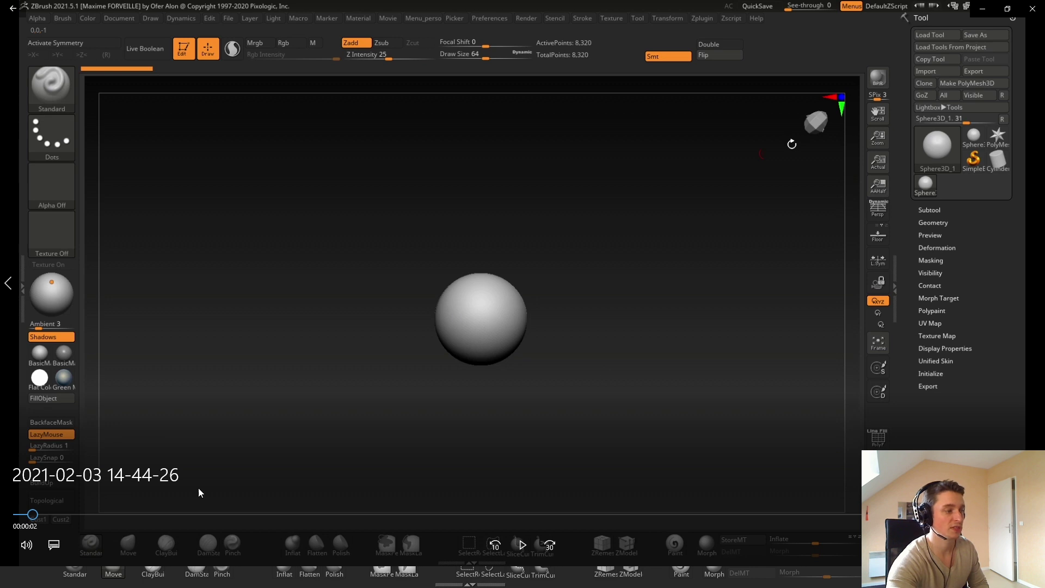
{"action": "left_click_drag", "start_coordinate": [39, 514], "coordinate": [941, 527]}
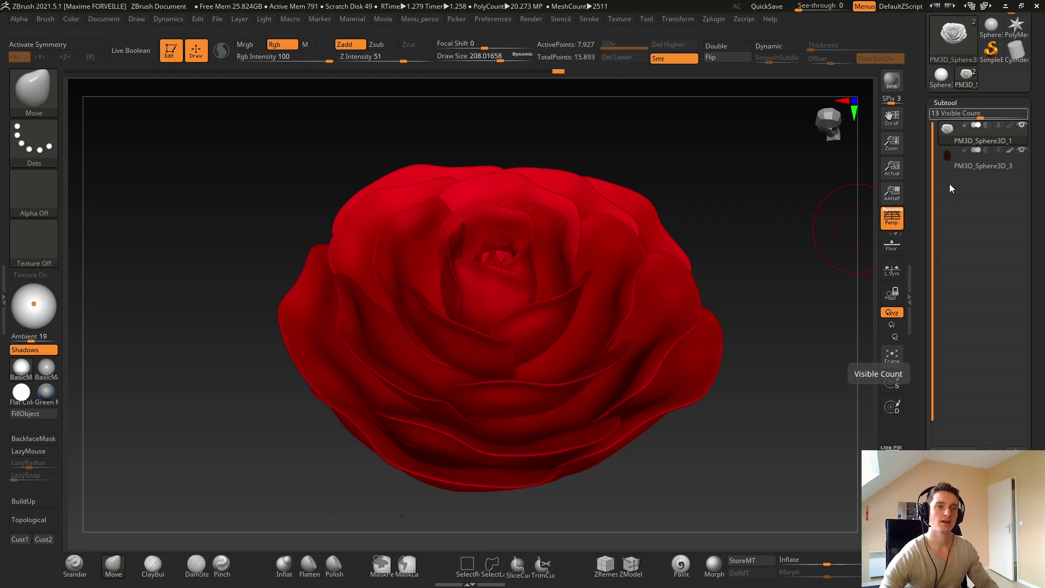
{"action": "left_click", "coordinate": [953, 162]}
{"action": "mouse_move", "coordinate": [651, 219]}
{"action": "left_mouse_down"}
{"action": "mouse_move", "coordinate": [651, 259]}
{"action": "mouse_move", "coordinate": [695, 228]}
{"action": "mouse_move", "coordinate": [630, 268]}
{"action": "mouse_move", "coordinate": [633, 185]}
{"action": "mouse_move", "coordinate": [627, 266]}
{"action": "mouse_move", "coordinate": [681, 245]}
{"action": "left_mouse_up"}
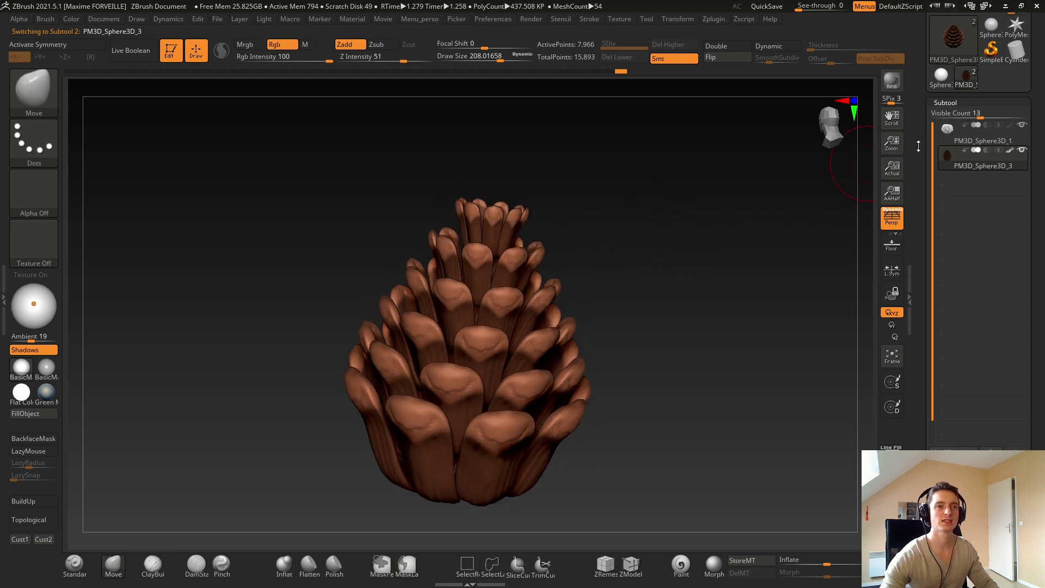
{"action": "left_click", "coordinate": [937, 138]}
Review the rose's undo history from the single petal through the arrayed stages to the finished flower.
{"action": "mouse_move", "coordinate": [604, 258]}
{"action": "left_mouse_down"}
{"action": "mouse_move", "coordinate": [632, 229]}
{"action": "mouse_move", "coordinate": [533, 75]}
{"action": "mouse_move", "coordinate": [68, 88]}
{"action": "mouse_move", "coordinate": [124, 83]}
{"action": "left_mouse_up"}
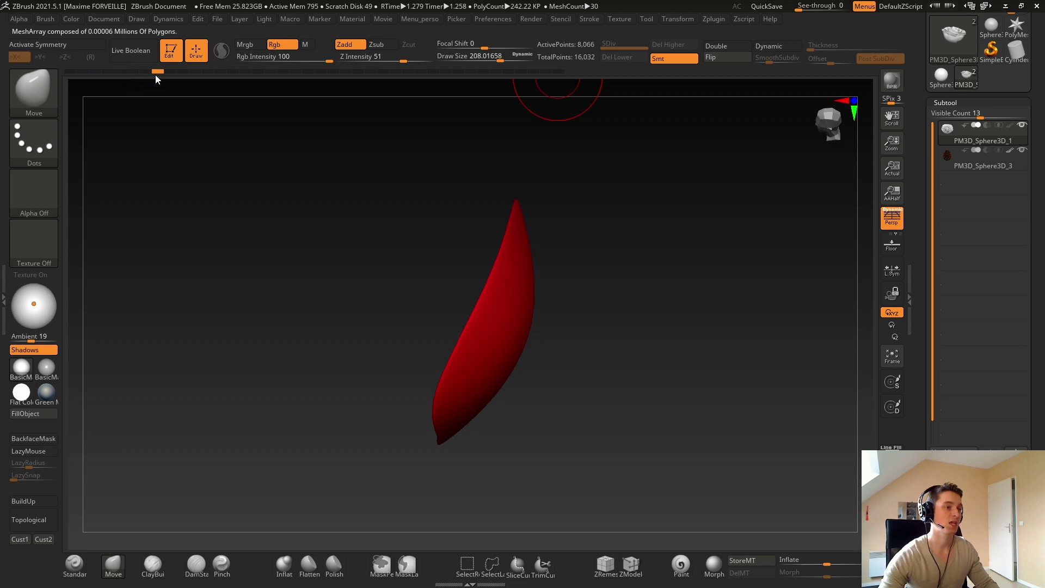
{"action": "left_click_drag", "start_coordinate": [198, 69], "coordinate": [220, 72]}
{"action": "left_click_drag", "start_coordinate": [227, 121], "coordinate": [252, 119]}
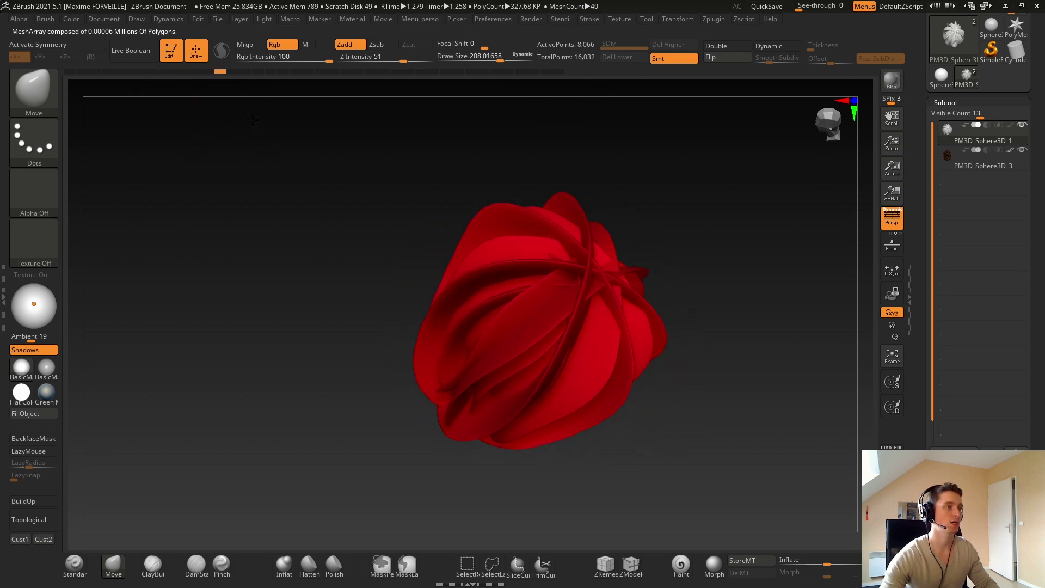
{"action": "left_click", "coordinate": [190, 71]}
{"action": "left_click_drag", "start_coordinate": [190, 71], "coordinate": [167, 74]}
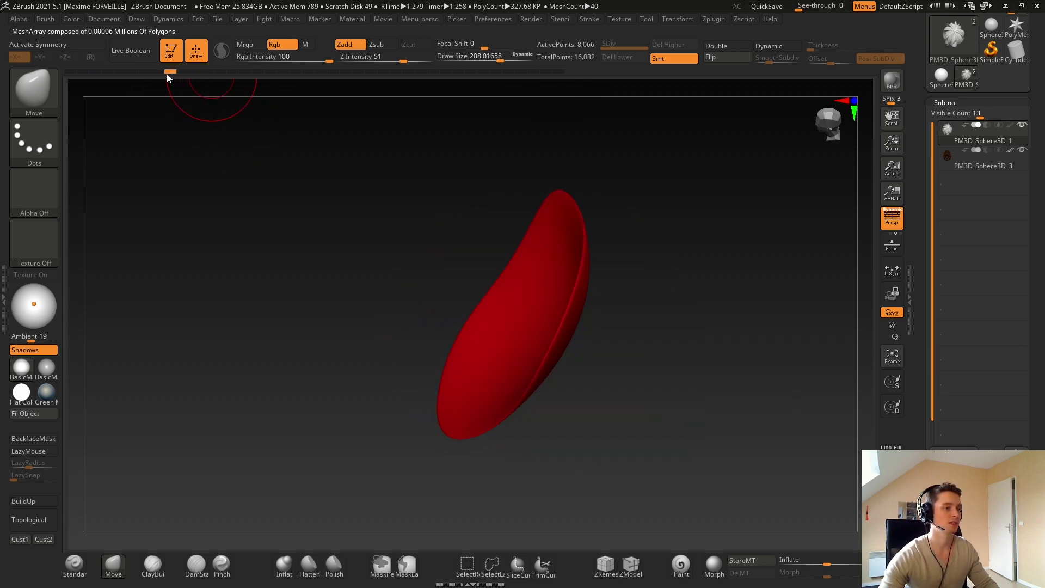
{"action": "mouse_move", "coordinate": [313, 179]}
{"action": "left_mouse_down"}
{"action": "mouse_move", "coordinate": [406, 203]}
{"action": "mouse_move", "coordinate": [424, 185]}
{"action": "mouse_move", "coordinate": [384, 182]}
{"action": "left_mouse_up"}
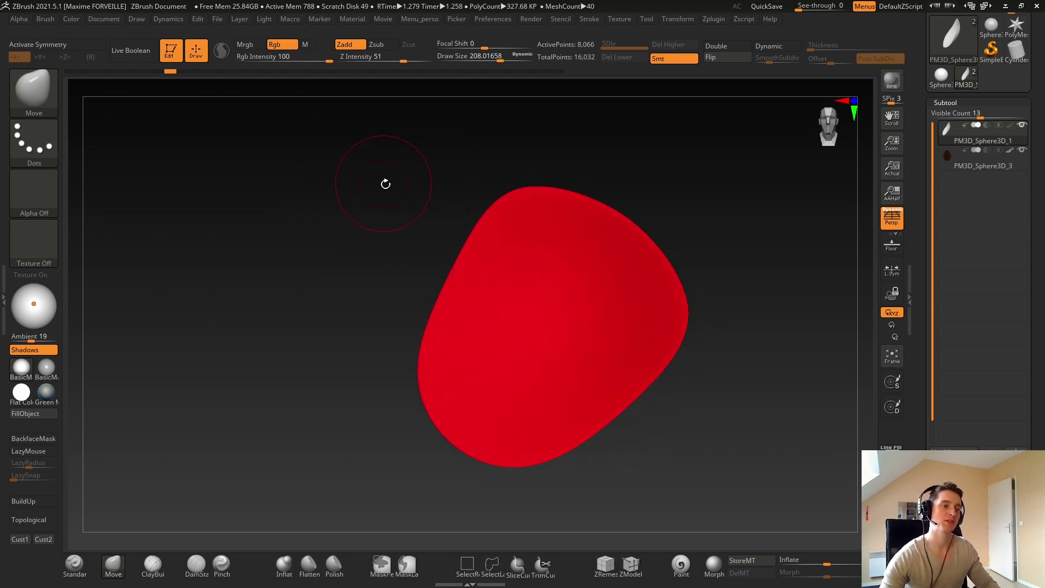
{"action": "left_click_drag", "start_coordinate": [185, 74], "coordinate": [551, 77]}
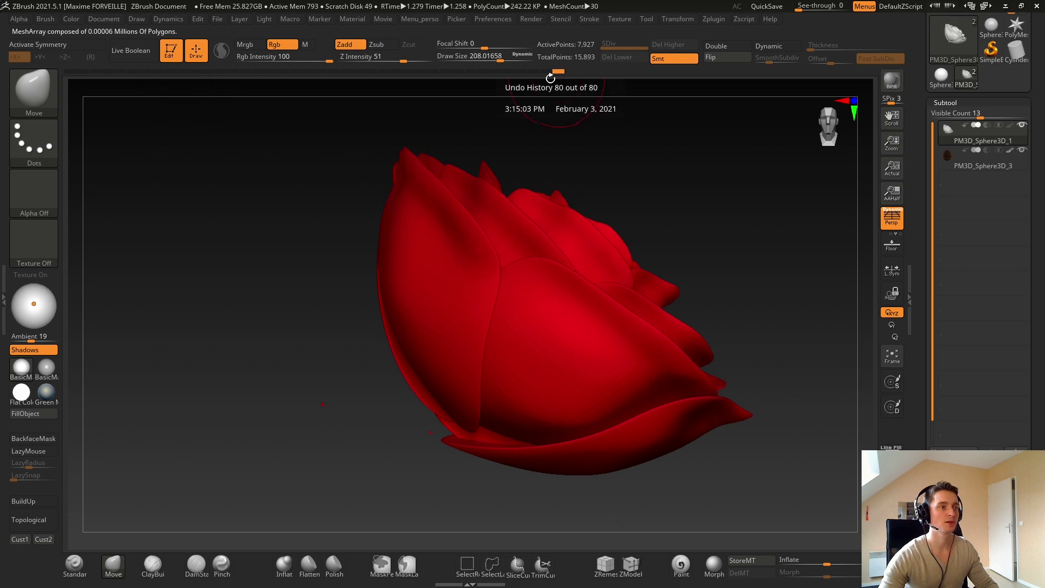
{"action": "right_click_drag", "start_coordinate": [605, 147], "coordinate": [640, 143]}
Switch to the Sphere3D primitive, view it from the front and show its polyframe.
{"action": "scroll", "coordinate": [958, 82], "scroll_direction": "up", "scroll_amount": 2}
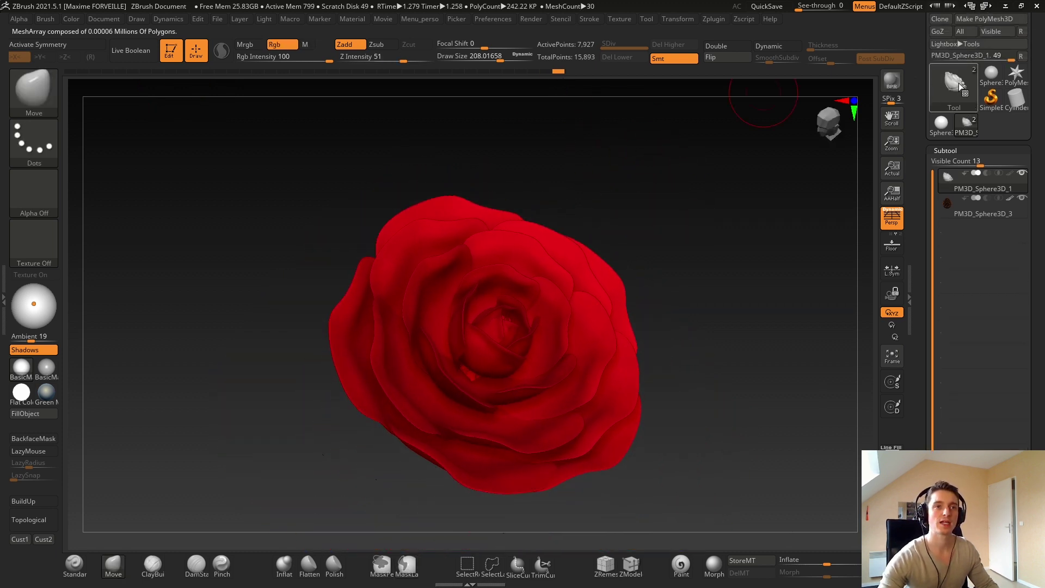
{"action": "left_click", "coordinate": [987, 77]}
{"action": "right_click_drag", "start_coordinate": [567, 335], "coordinate": [622, 357], "text": "shift"}
{"action": "right_click_drag", "start_coordinate": [622, 357], "coordinate": [619, 288], "text": "alt"}
{"action": "left_click", "coordinate": [855, 102]}
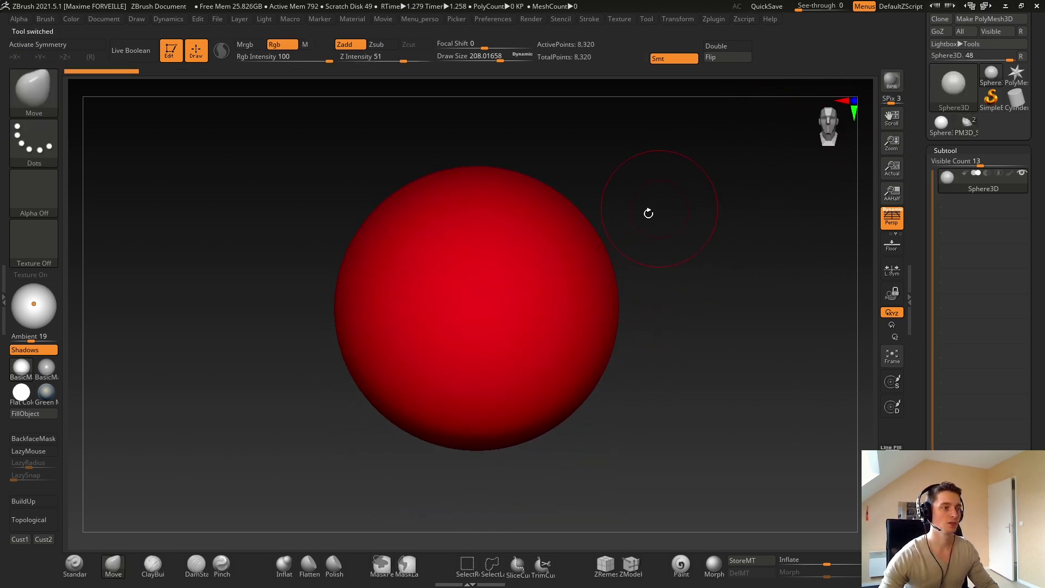
{"action": "key", "text": "shift+f"}
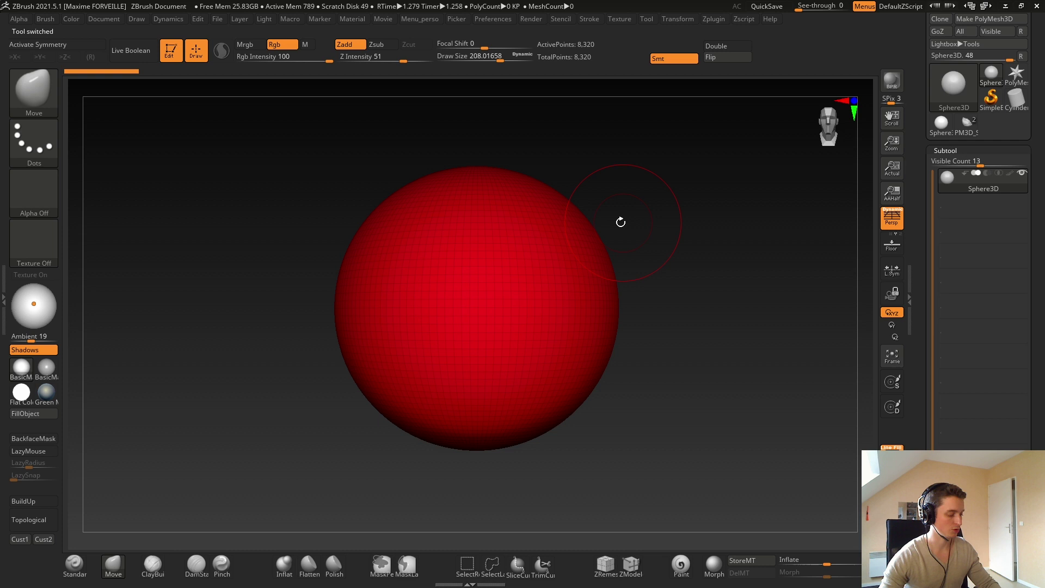
Flatten the sphere along its depth axis into a thin disc and return to draw mode.
{"action": "key", "text": "w"}
{"action": "mouse_move", "coordinate": [476, 308]}
{"action": "left_mouse_down"}
{"action": "mouse_move", "coordinate": [511, 315]}
{"action": "mouse_move", "coordinate": [361, 327]}
{"action": "left_mouse_up"}
{"action": "left_click_drag", "start_coordinate": [509, 311], "coordinate": [442, 313]}
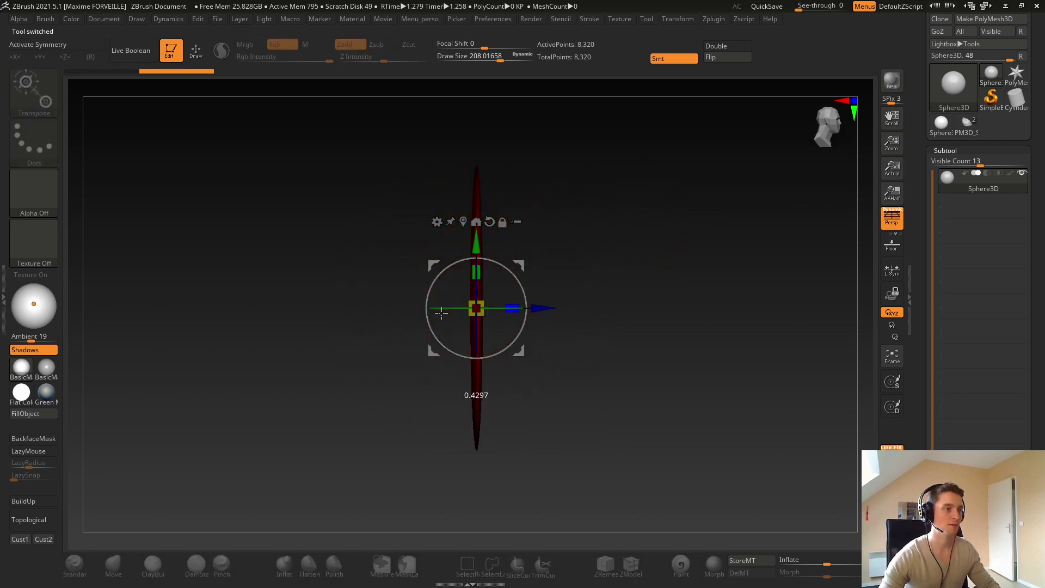
{"action": "key", "text": "ctrl+z"}
{"action": "key", "text": "q"}
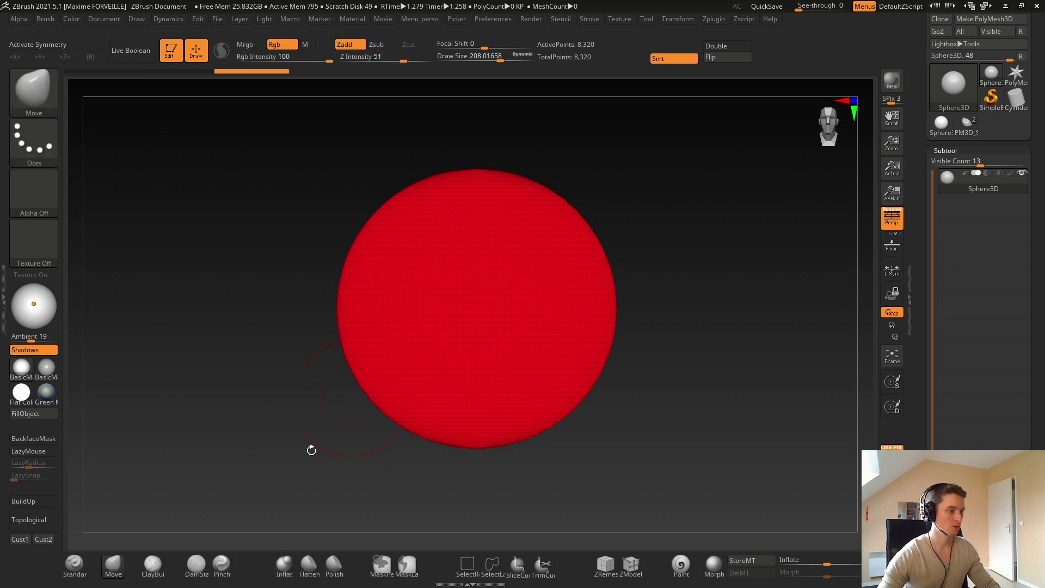
Convert the thin disc to a PolyMesh3D, with X symmetry on and a draw size of about 478.
{"action": "key", "text": "s"}
{"action": "mouse_move", "coordinate": [389, 248]}
{"action": "left_mouse_down"}
{"action": "mouse_move", "coordinate": [405, 247]}
{"action": "mouse_move", "coordinate": [408, 265]}
{"action": "left_mouse_up"}
{"action": "key", "text": "x"}
{"action": "right_click_drag", "start_coordinate": [409, 264], "coordinate": [424, 277], "text": "alt"}
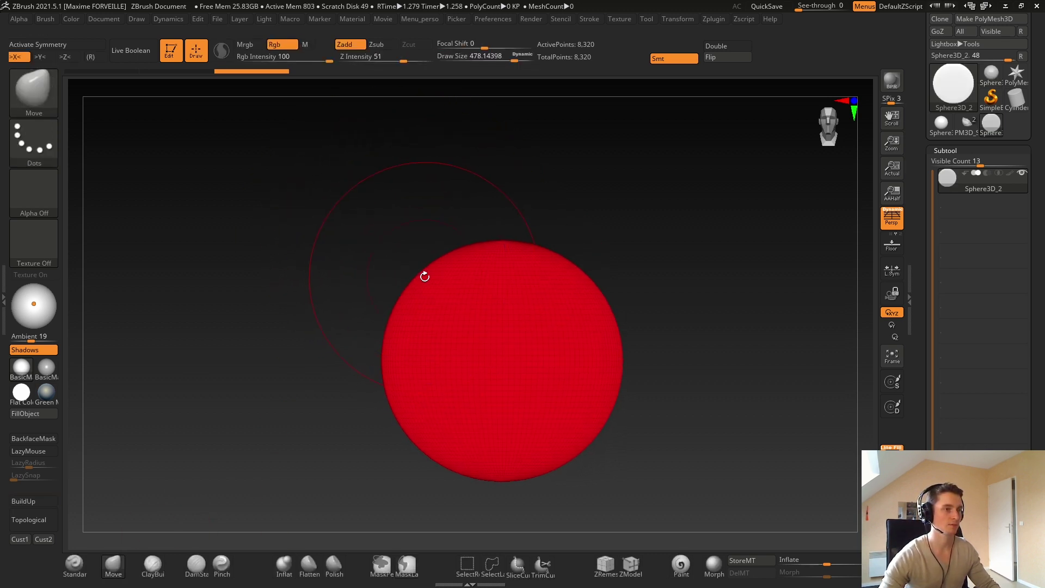
{"action": "left_click", "coordinate": [996, 18]}
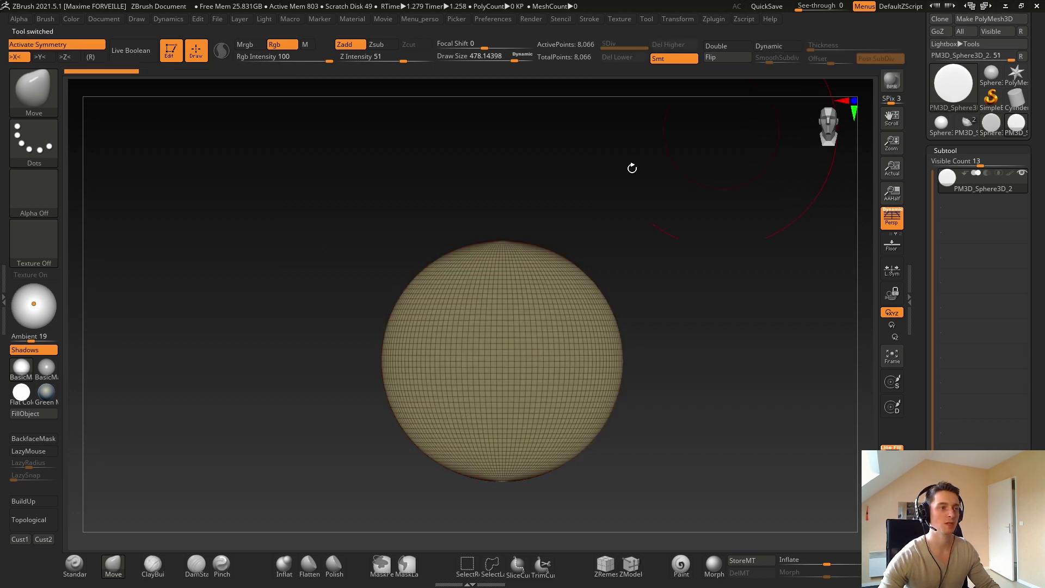
Hide the polyframe and shape the disc into a petal with the Move brush, raising a broad upper edge and narrowing the base.
{"action": "mouse_move", "coordinate": [423, 252]}
{"action": "left_mouse_down"}
{"action": "mouse_move", "coordinate": [396, 245]}
{"action": "mouse_move", "coordinate": [413, 258]}
{"action": "left_mouse_up"}
{"action": "key", "text": "shift+f"}
{"action": "left_click_drag", "start_coordinate": [483, 247], "coordinate": [483, 235]}
{"action": "left_click_drag", "start_coordinate": [418, 270], "coordinate": [415, 251]}
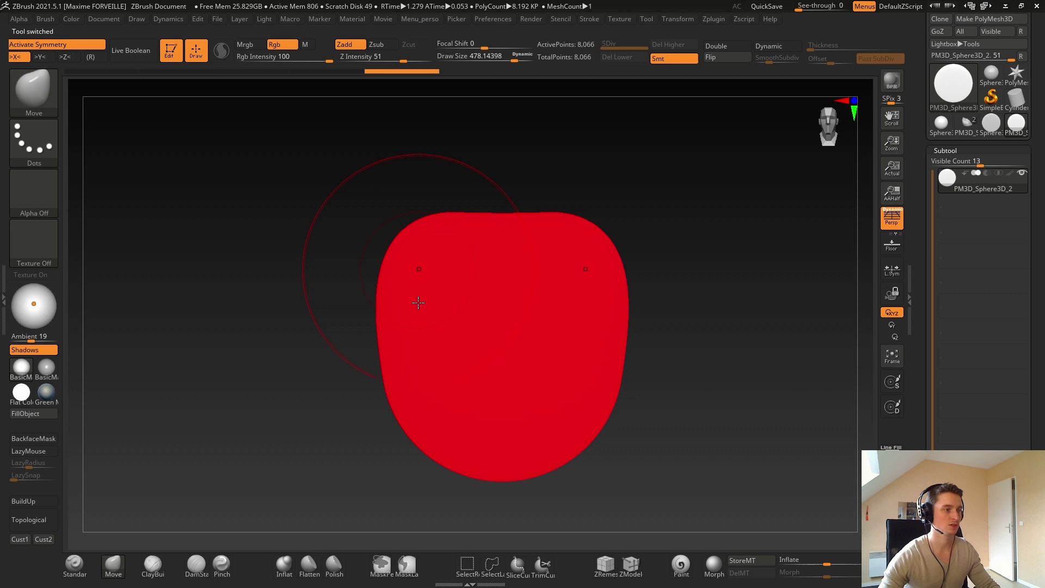
{"action": "left_click_drag", "start_coordinate": [402, 363], "coordinate": [396, 342]}
{"action": "left_click_drag", "start_coordinate": [391, 297], "coordinate": [404, 275]}
{"action": "left_click_drag", "start_coordinate": [405, 267], "coordinate": [410, 263]}
{"action": "mouse_move", "coordinate": [393, 397]}
{"action": "left_mouse_down"}
{"action": "mouse_move", "coordinate": [407, 390]}
{"action": "mouse_move", "coordinate": [405, 349]}
{"action": "left_mouse_up"}
{"action": "left_click_drag", "start_coordinate": [395, 295], "coordinate": [399, 283]}
Bend the petal into a gentle curve along its length with the Move brush, working from the side.
{"action": "right_click_drag", "start_coordinate": [399, 282], "coordinate": [500, 278]}
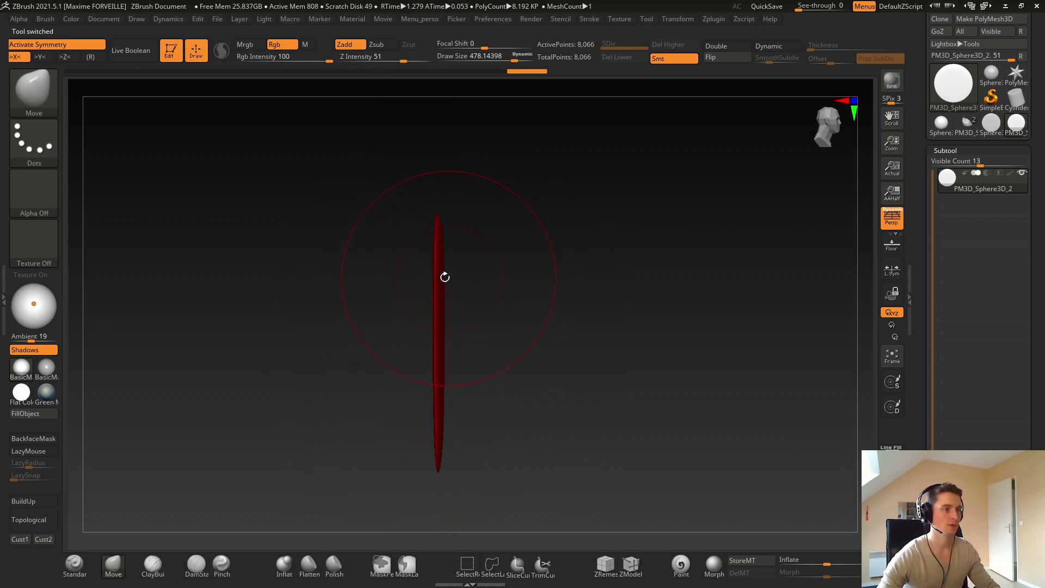
{"action": "mouse_move", "coordinate": [445, 277]}
{"action": "left_mouse_down"}
{"action": "mouse_move", "coordinate": [443, 341]}
{"action": "mouse_move", "coordinate": [408, 354]}
{"action": "mouse_move", "coordinate": [427, 391]}
{"action": "mouse_move", "coordinate": [416, 254]}
{"action": "mouse_move", "coordinate": [473, 245]}
{"action": "left_mouse_up"}
{"action": "key", "text": "s"}
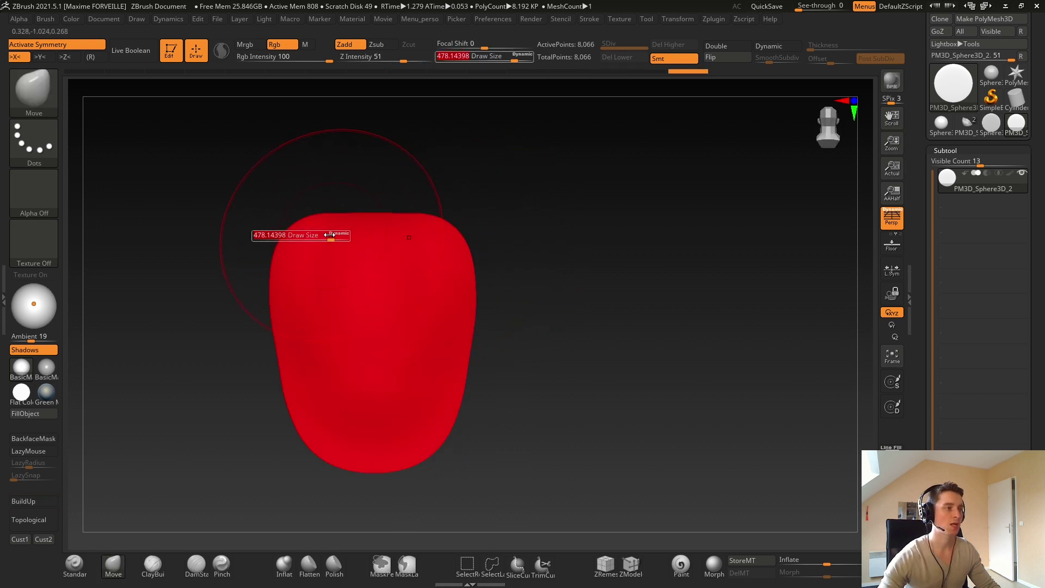
{"action": "mouse_move", "coordinate": [330, 235]}
{"action": "left_mouse_down"}
{"action": "mouse_move", "coordinate": [291, 207]}
{"action": "mouse_move", "coordinate": [346, 210]}
{"action": "left_mouse_up"}
{"action": "mouse_move", "coordinate": [338, 220]}
{"action": "right_mouse_down"}
{"action": "mouse_move", "coordinate": [252, 227]}
{"action": "mouse_move", "coordinate": [273, 222]}
{"action": "right_mouse_up"}
{"action": "left_click_drag", "start_coordinate": [284, 204], "coordinate": [473, 208]}
Turn off perspective and frame the curved petal in a straight front view.
{"action": "key", "text": "f"}
{"action": "left_click", "coordinate": [892, 218]}
{"action": "left_click_drag", "start_coordinate": [675, 242], "coordinate": [439, 191]}
{"action": "right_click_drag", "start_coordinate": [440, 191], "coordinate": [457, 188], "text": "shift"}
{"action": "right_click_drag", "start_coordinate": [501, 180], "coordinate": [508, 208], "text": "ctrl"}
With symmetry off and a draw size of about 215.5, push the petal's upper edge into an uneven wave with a dip in the middle.
{"action": "key", "text": "s"}
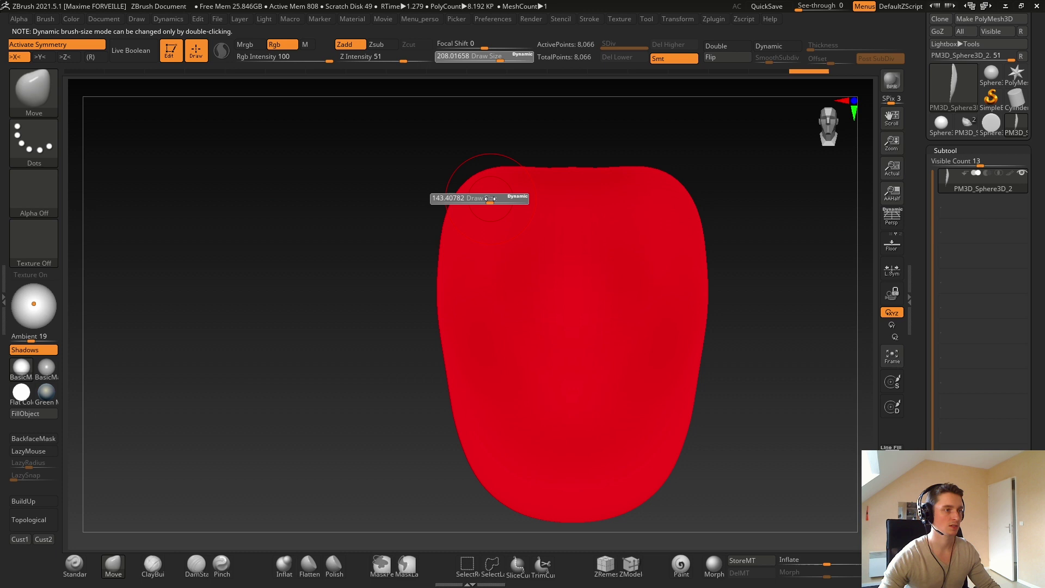
{"action": "left_click_drag", "start_coordinate": [498, 199], "coordinate": [496, 199]}
{"action": "key", "text": "x"}
{"action": "right_click_drag", "start_coordinate": [495, 172], "coordinate": [464, 198], "text": "alt"}
{"action": "mouse_move", "coordinate": [447, 197]}
{"action": "left_mouse_down"}
{"action": "mouse_move", "coordinate": [446, 234]}
{"action": "mouse_move", "coordinate": [419, 219]}
{"action": "left_mouse_up"}
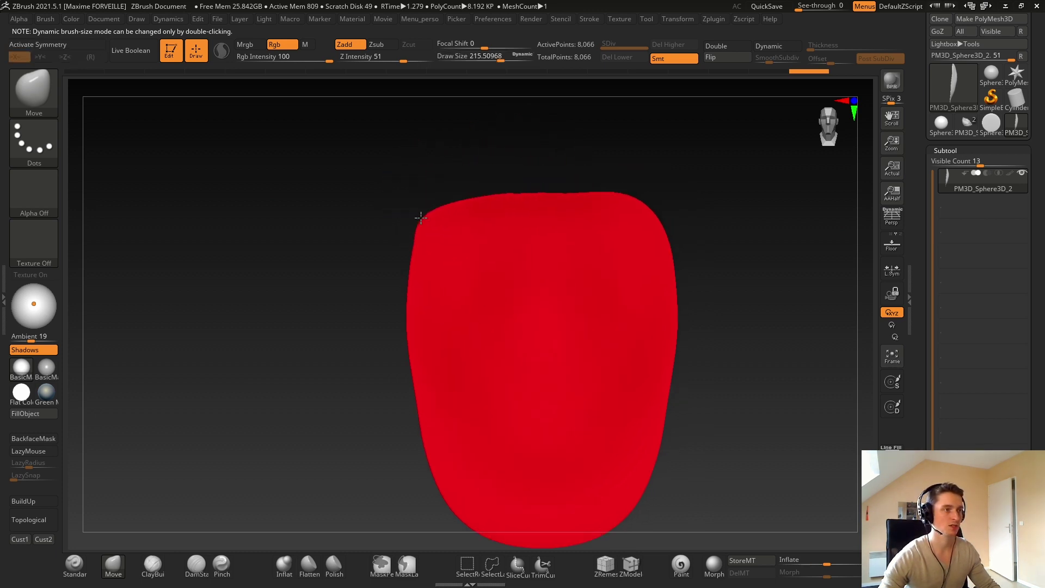
{"action": "left_click_drag", "start_coordinate": [531, 201], "coordinate": [542, 210]}
{"action": "left_click_drag", "start_coordinate": [622, 203], "coordinate": [655, 195]}
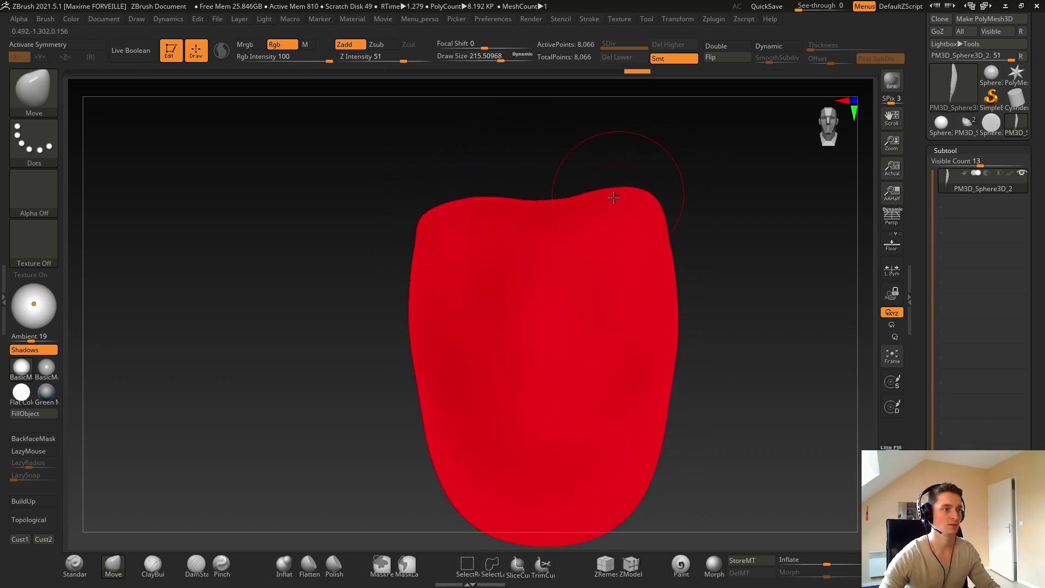
{"action": "mouse_move", "coordinate": [611, 198]}
{"action": "right_mouse_down"}
{"action": "mouse_move", "coordinate": [646, 200]}
{"action": "mouse_move", "coordinate": [579, 195]}
{"action": "right_mouse_up"}
{"action": "mouse_move", "coordinate": [580, 195]}
{"action": "left_mouse_down"}
{"action": "mouse_move", "coordinate": [508, 233]}
{"action": "mouse_move", "coordinate": [473, 233]}
{"action": "mouse_move", "coordinate": [644, 198]}
{"action": "left_mouse_up"}
Enable Array Mesh on the petal and set its repeat count to 35.
{"action": "left_click", "coordinate": [952, 147]}
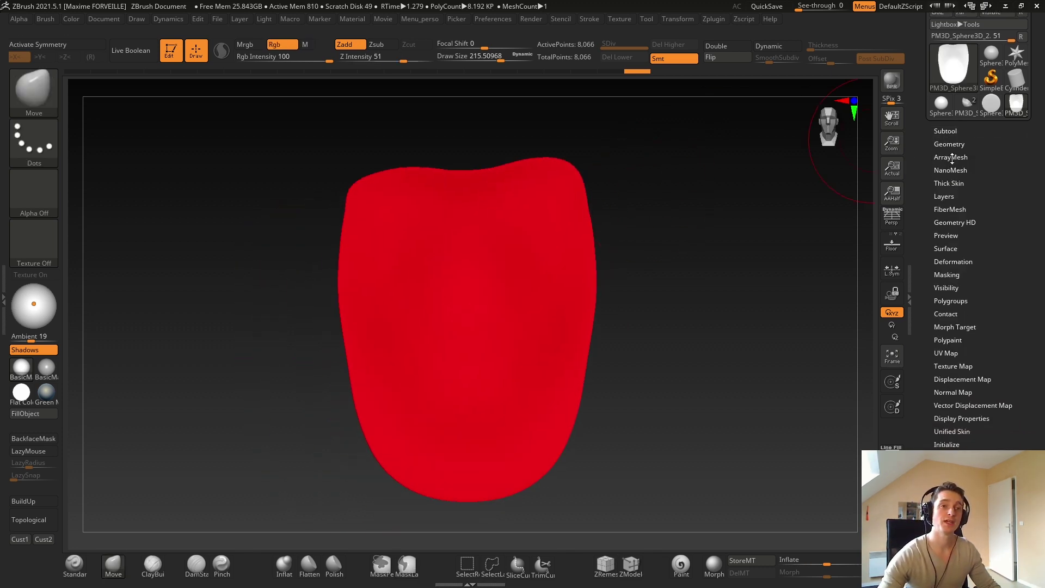
{"action": "left_click_drag", "start_coordinate": [932, 160], "coordinate": [929, 144]}
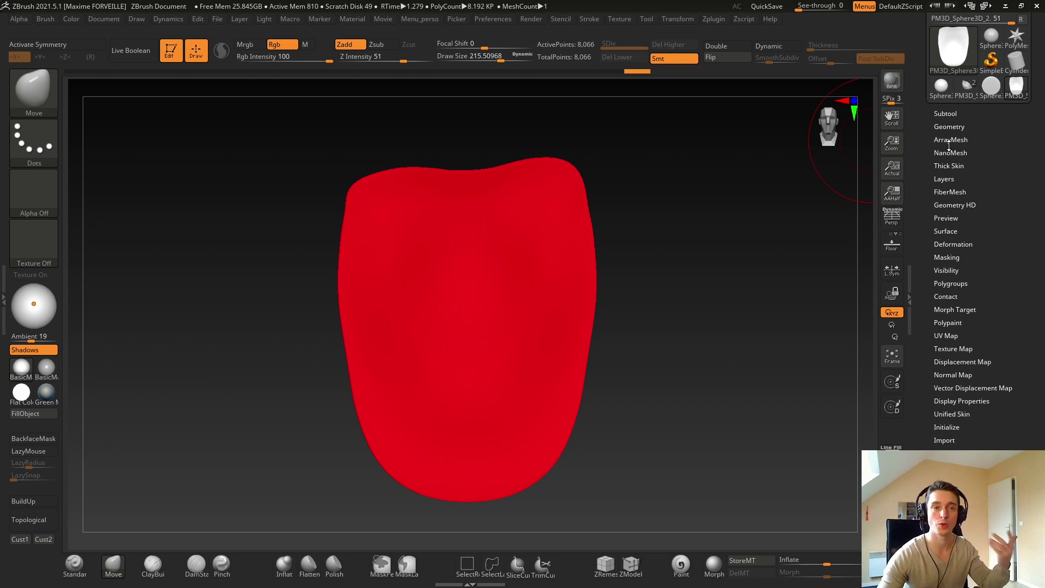
{"action": "left_click", "coordinate": [950, 140]}
{"action": "left_click_drag", "start_coordinate": [925, 158], "coordinate": [925, 127]}
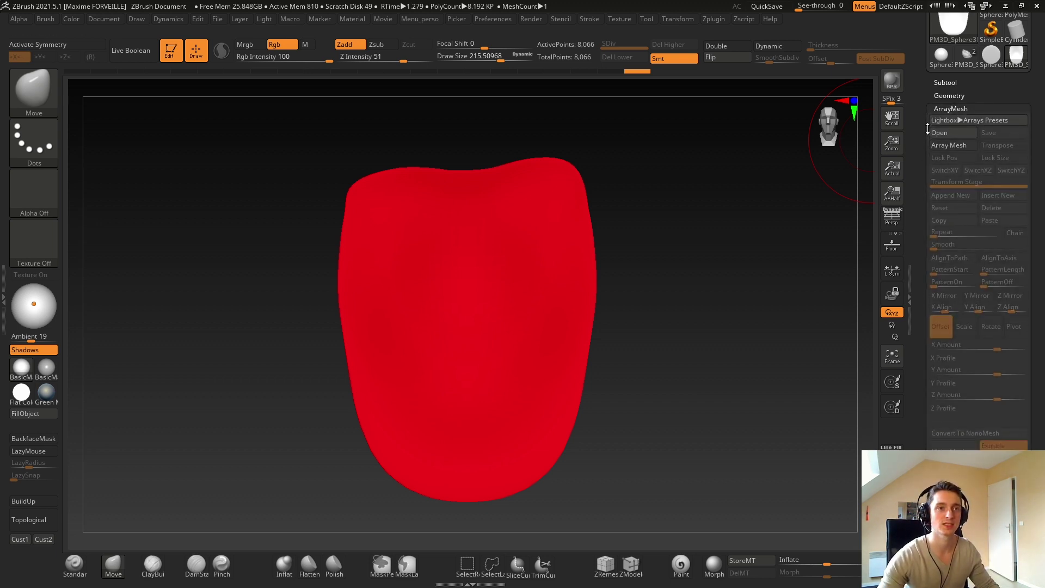
{"action": "left_click", "coordinate": [945, 146]}
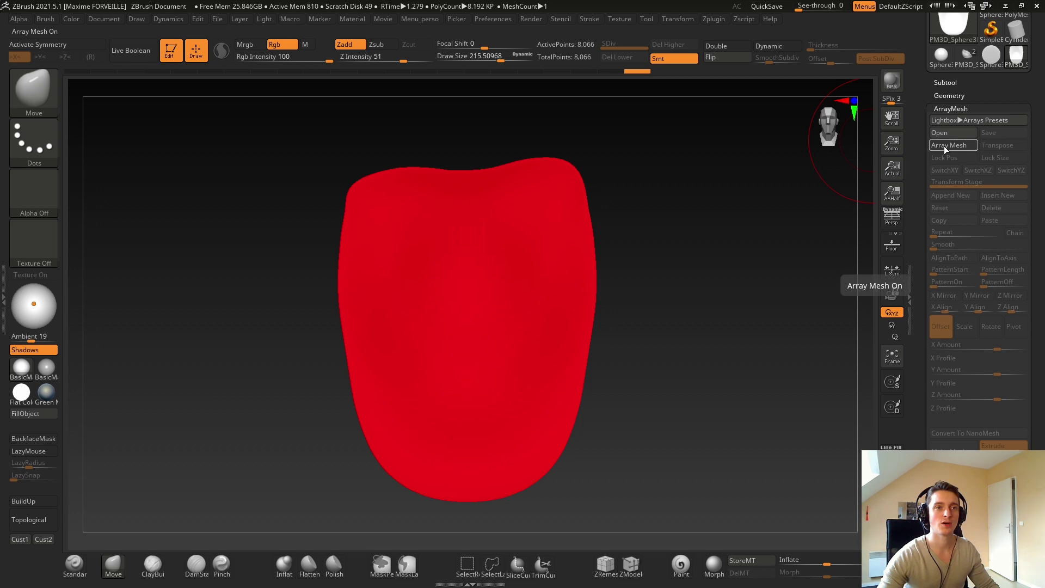
{"action": "left_click_drag", "start_coordinate": [925, 170], "coordinate": [957, 187]}
{"action": "left_click", "coordinate": [957, 186]}
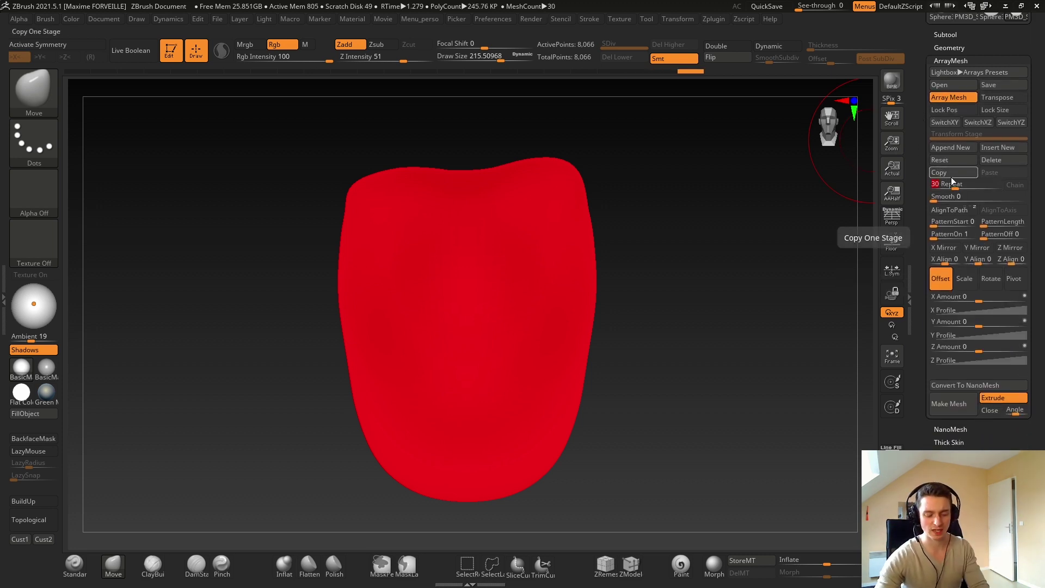
{"action": "type", "text": "35"}
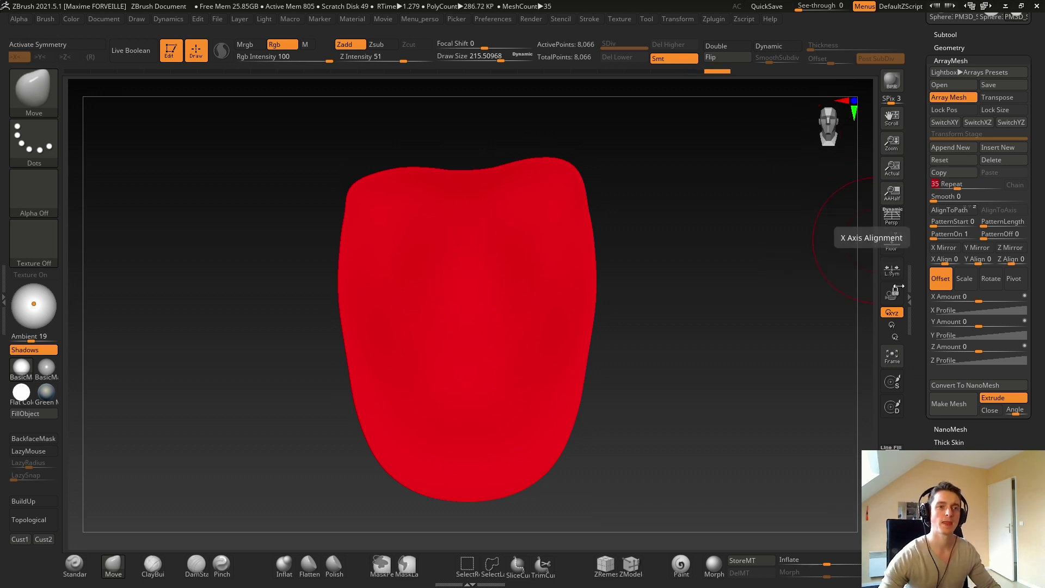
Set the array's rotation about Y to 186, viewing the petals along the vertical axis.
{"action": "left_click", "coordinate": [991, 287]}
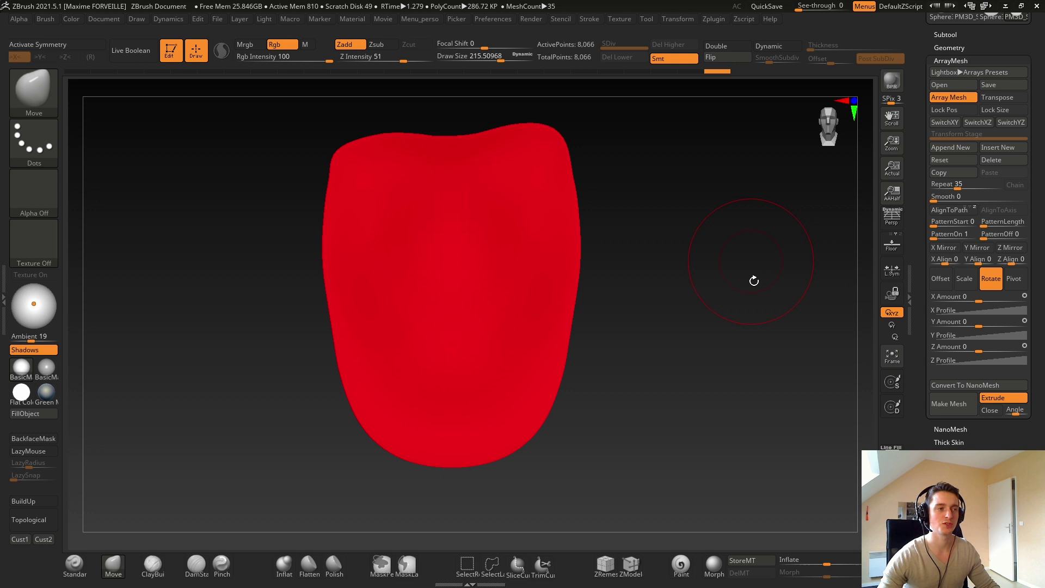
{"action": "left_click_drag", "start_coordinate": [754, 280], "coordinate": [743, 320]}
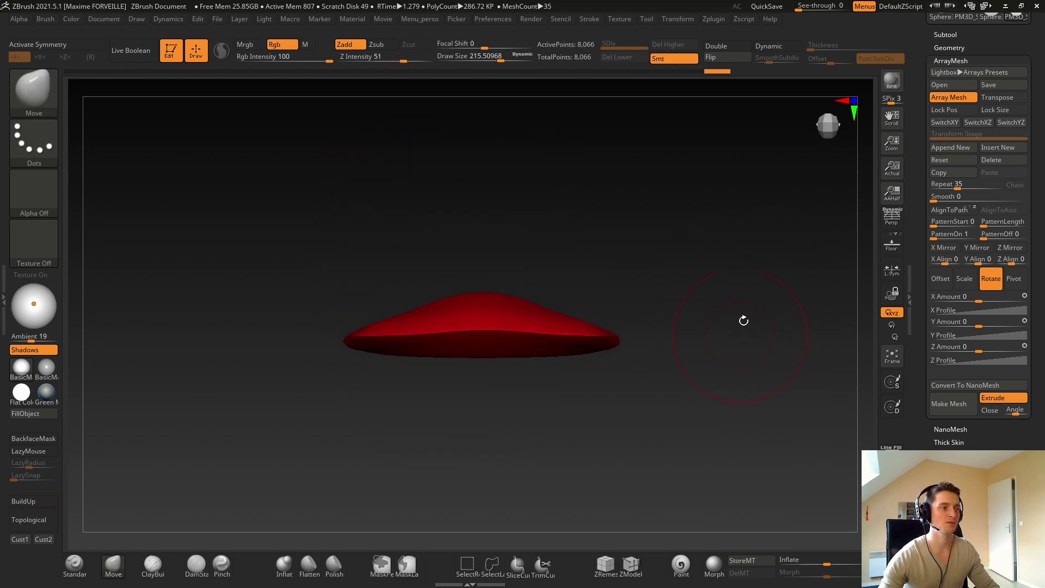
{"action": "left_click_drag", "start_coordinate": [506, 272], "coordinate": [688, 269]}
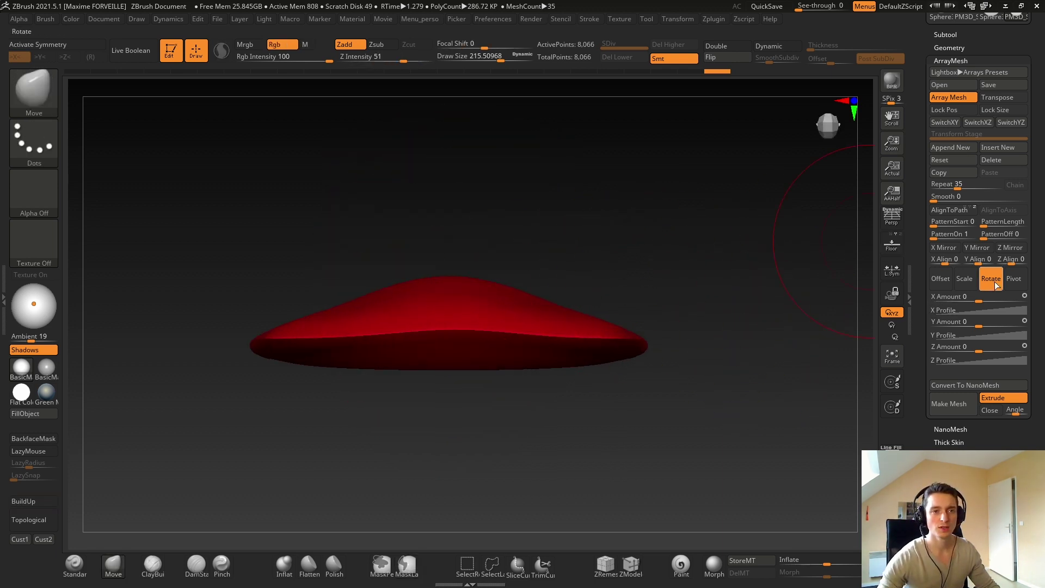
{"action": "left_click_drag", "start_coordinate": [978, 324], "coordinate": [1004, 326]}
{"action": "left_click", "coordinate": [997, 320]}
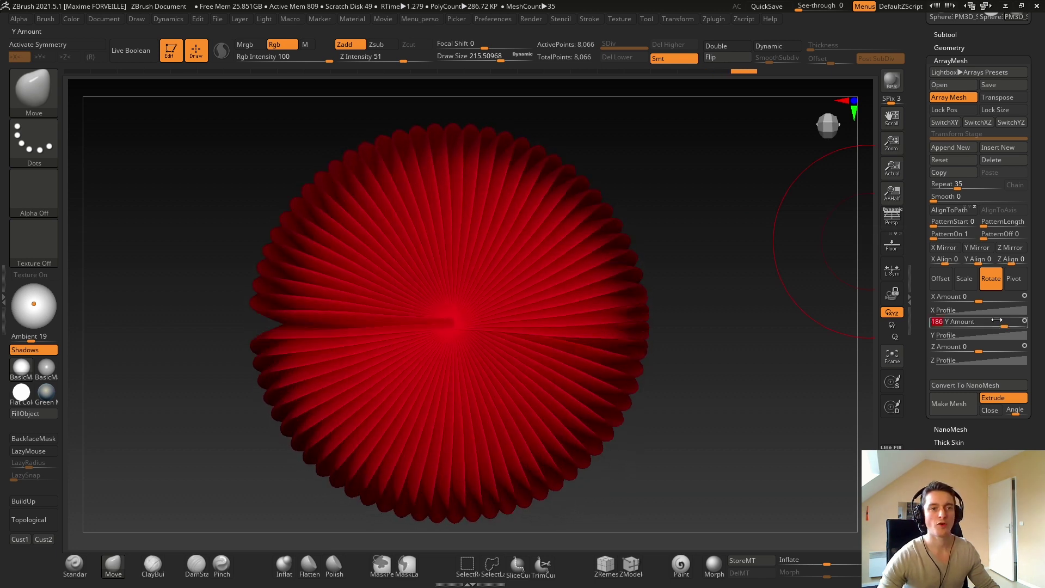
Extend the range of the array's Y rotation amount and raise the amount to 2500.
{"action": "left_click", "coordinate": [1025, 323]}
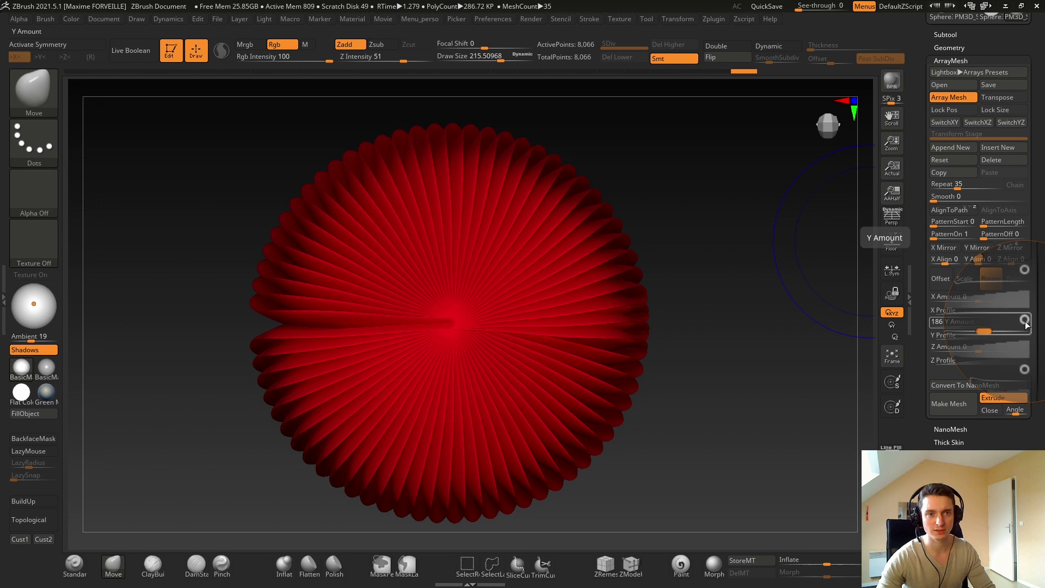
{"action": "left_click", "coordinate": [1025, 321]}
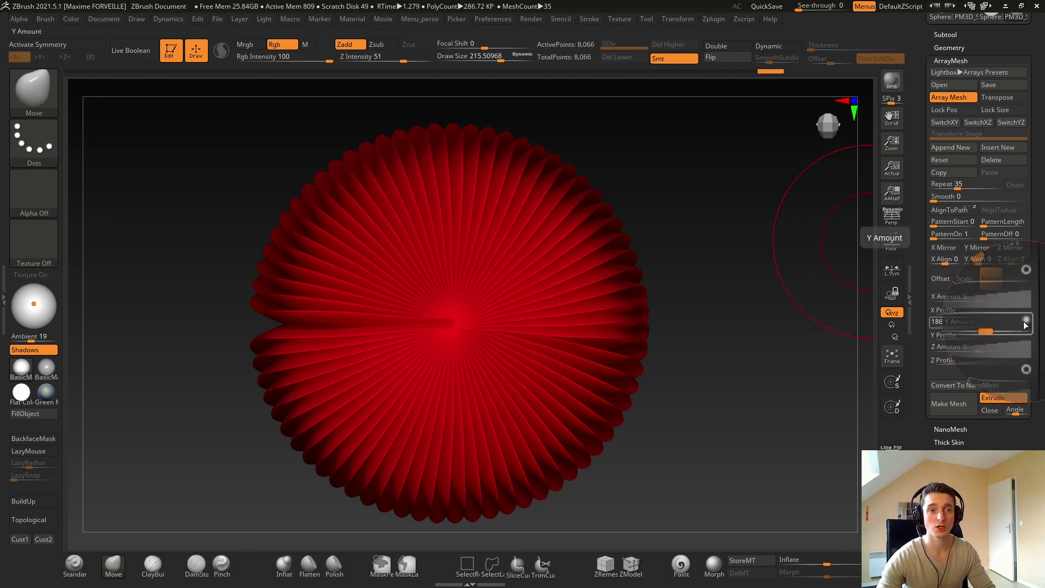
{"action": "mouse_move", "coordinate": [1003, 327]}
{"action": "left_mouse_down"}
{"action": "mouse_move", "coordinate": [979, 327]}
{"action": "mouse_move", "coordinate": [1012, 322]}
{"action": "left_mouse_up"}
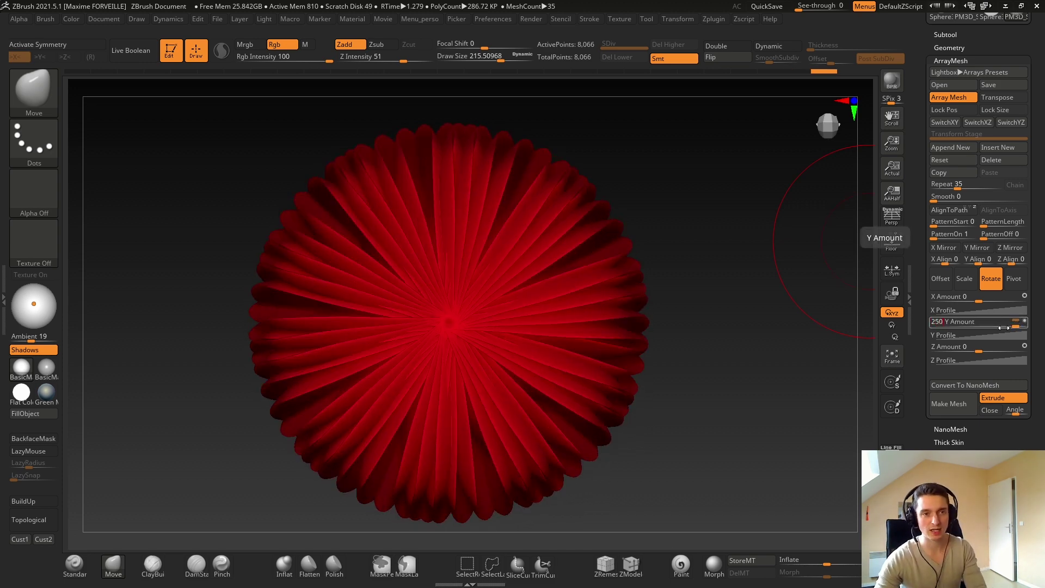
{"action": "left_click", "coordinate": [943, 322]}
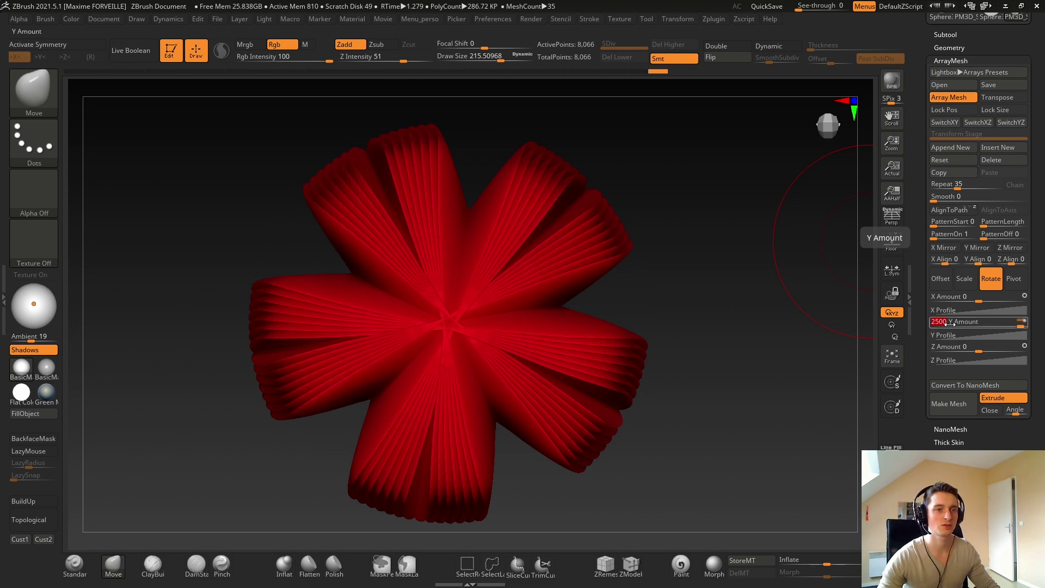
Set the array's Y rotation amount to 2977.
{"action": "left_click_drag", "start_coordinate": [1022, 327], "coordinate": [1021, 322]}
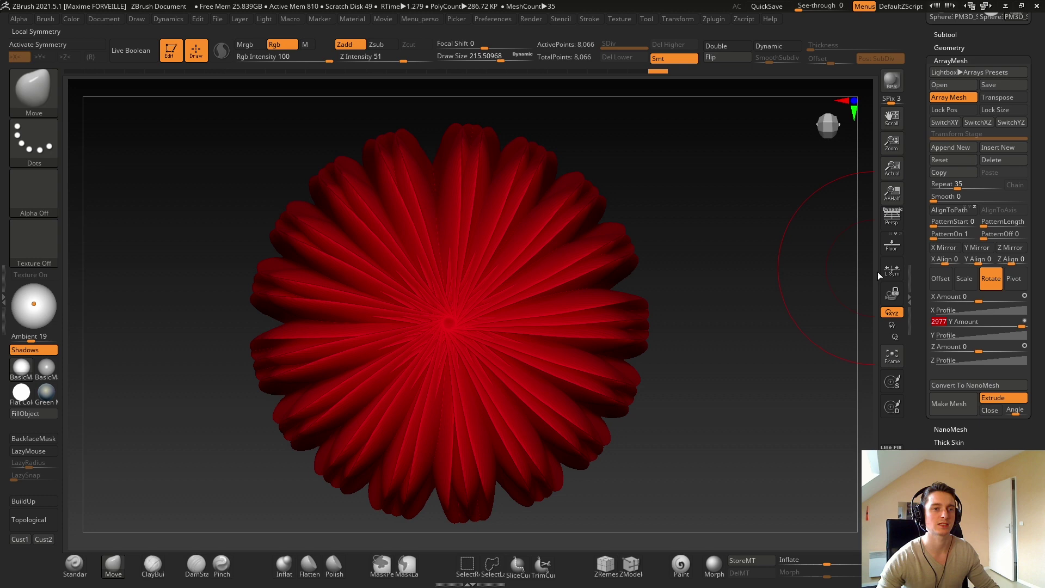
{"action": "mouse_move", "coordinate": [753, 326]}
{"action": "left_mouse_down"}
{"action": "mouse_move", "coordinate": [748, 268]}
{"action": "mouse_move", "coordinate": [740, 316]}
{"action": "left_mouse_up"}
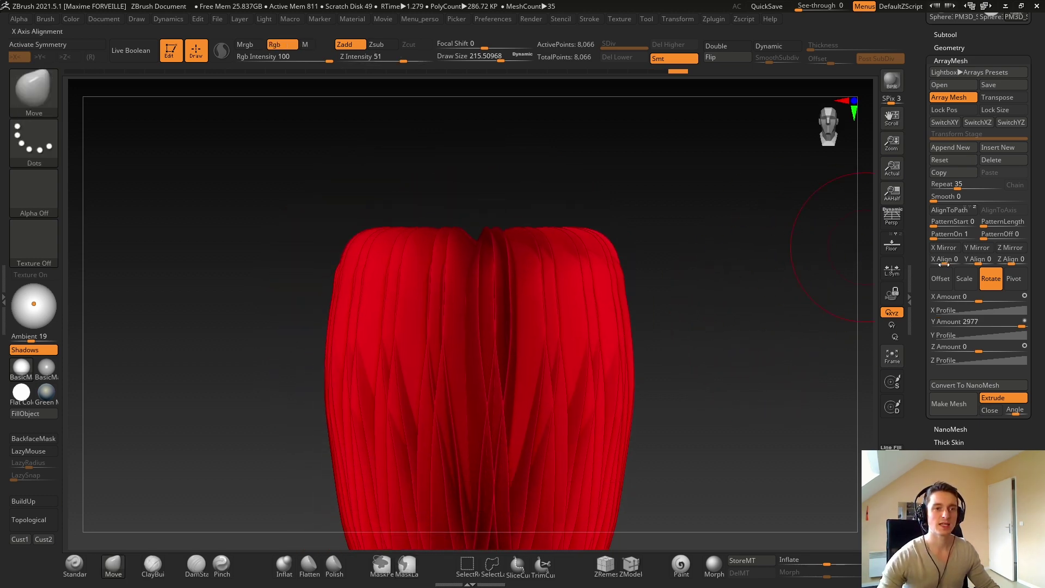
Set the array's scale amounts along X and Z to 0.1.
{"action": "left_click", "coordinate": [965, 279]}
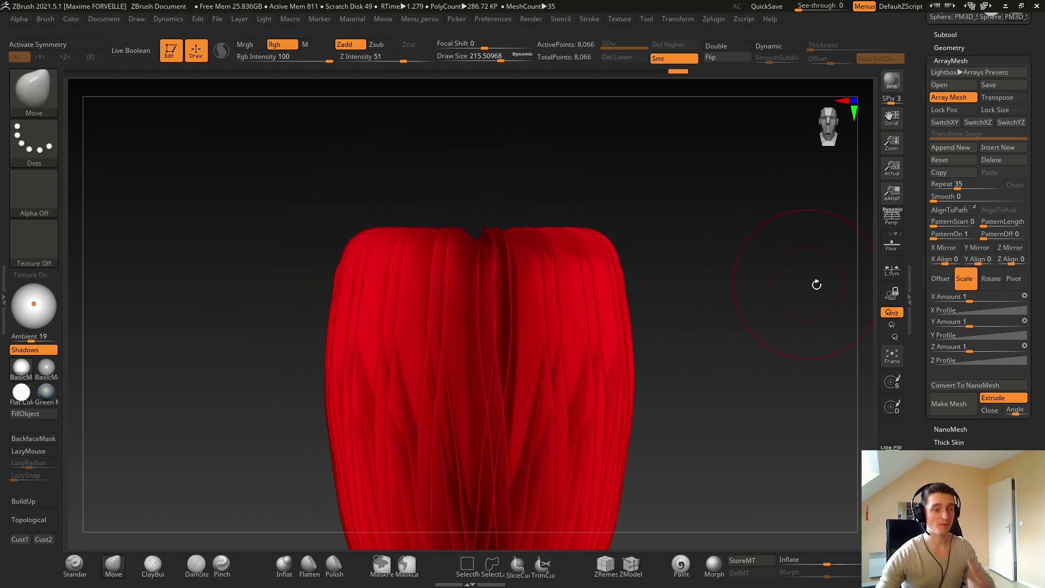
{"action": "left_click_drag", "start_coordinate": [778, 289], "coordinate": [721, 313]}
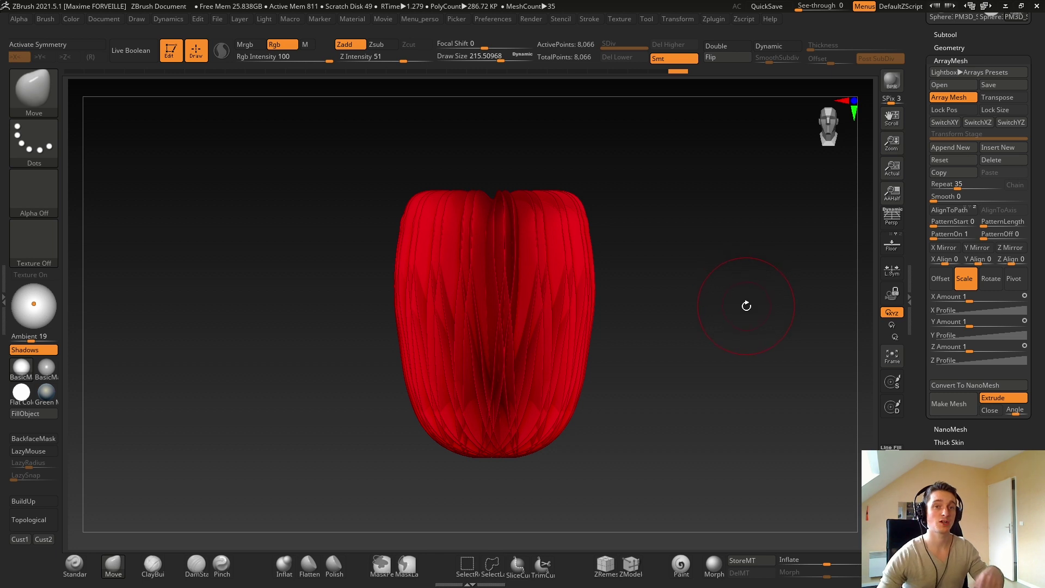
{"action": "left_click_drag", "start_coordinate": [839, 269], "coordinate": [793, 292]}
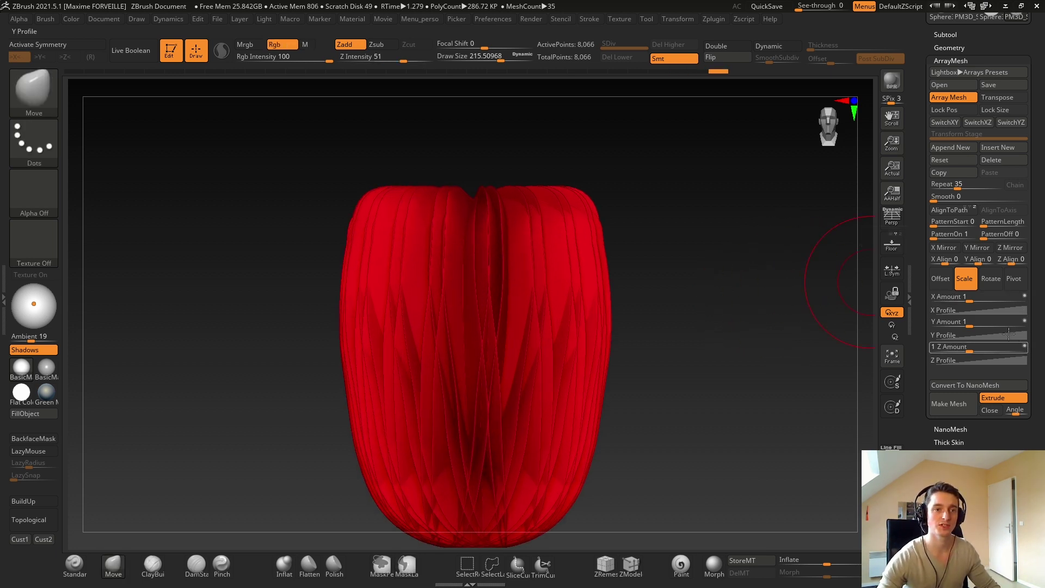
{"action": "left_click", "coordinate": [962, 298]}
{"action": "type", "text": "0.1"}
{"action": "key", "text": "Return"}
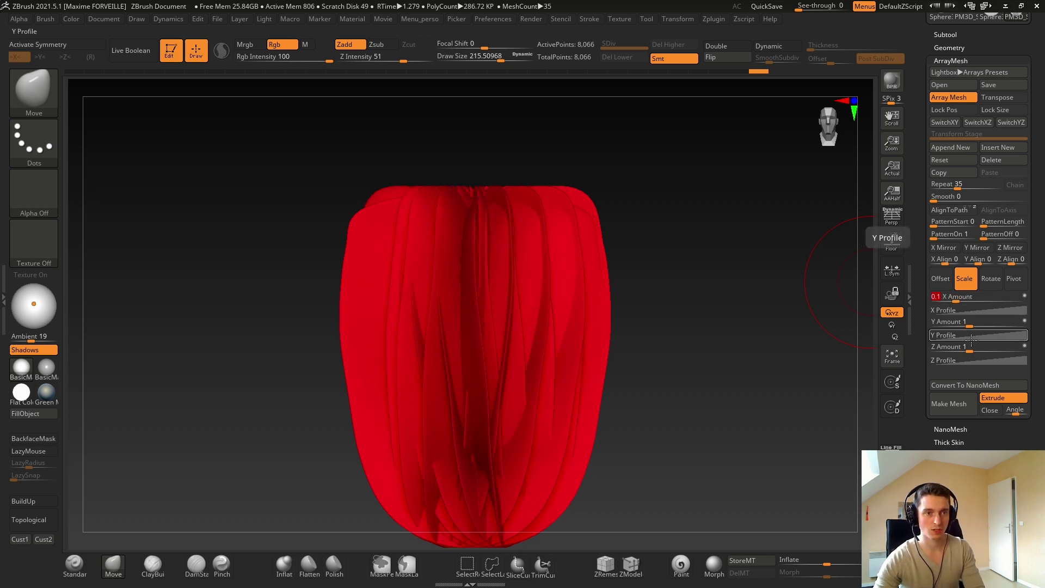
{"action": "left_click_drag", "start_coordinate": [970, 347], "coordinate": [956, 347]}
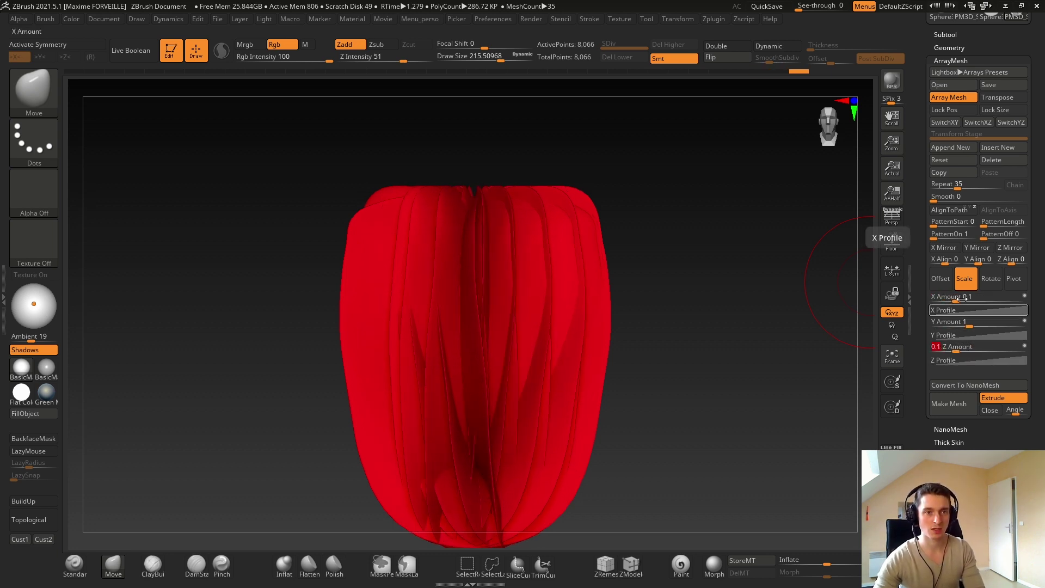
Set the array's Y scale amount to 0.5 and view the petals along the vertical axis.
{"action": "left_click_drag", "start_coordinate": [970, 326], "coordinate": [972, 327]}
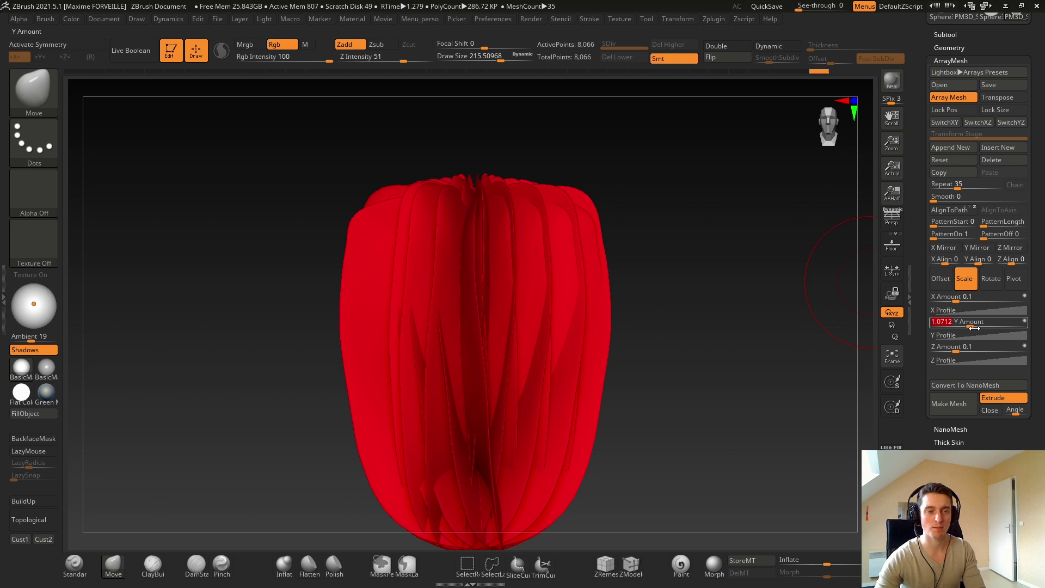
{"action": "type", "text": "0.5"}
{"action": "key", "text": "Return"}
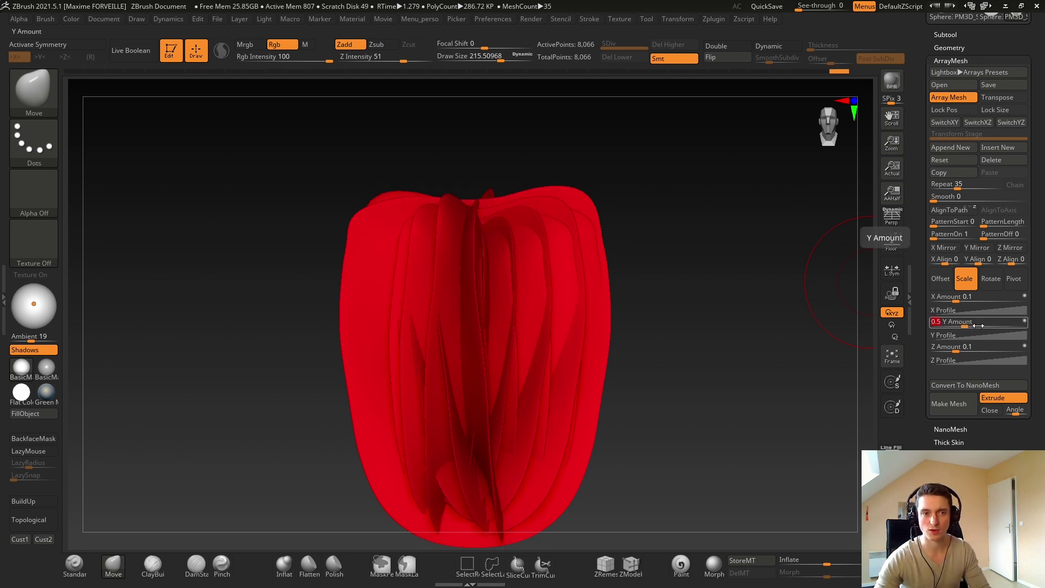
{"action": "left_click_drag", "start_coordinate": [821, 292], "coordinate": [808, 325]}
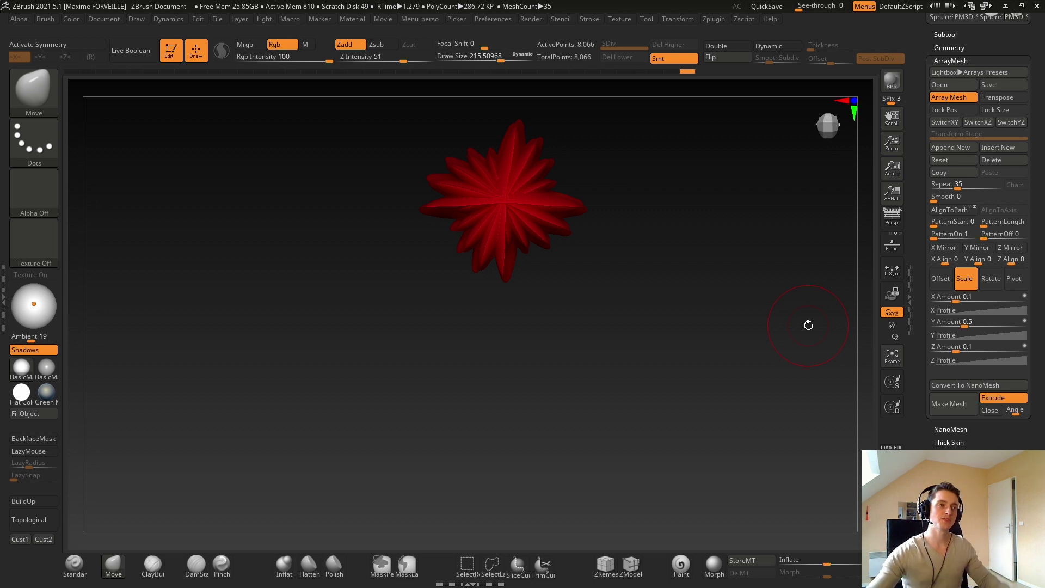
{"action": "left_click_drag", "start_coordinate": [419, 172], "coordinate": [498, 243]}
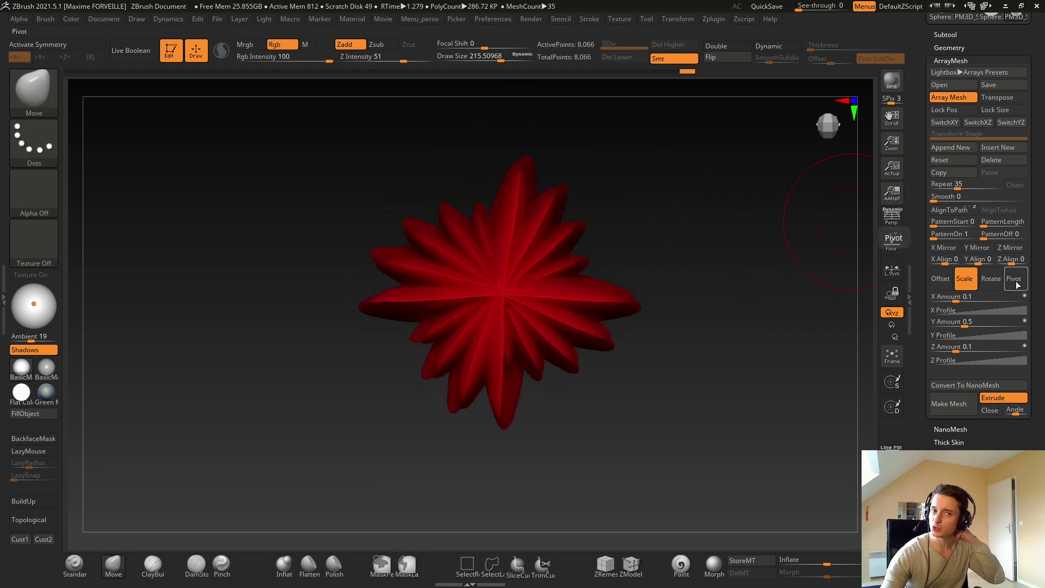
Try changing the array's X, Y and Z pivot amounts, and reset all three to 0.
{"action": "left_click", "coordinate": [1016, 283]}
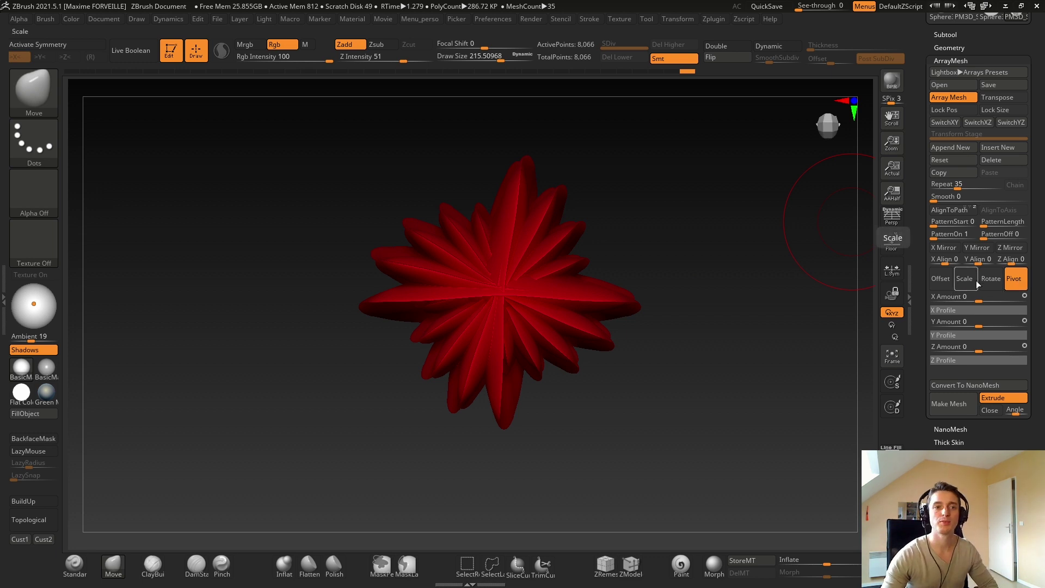
{"action": "left_click", "coordinate": [991, 279]}
{"action": "left_click_drag", "start_coordinate": [1022, 323], "coordinate": [1025, 324]}
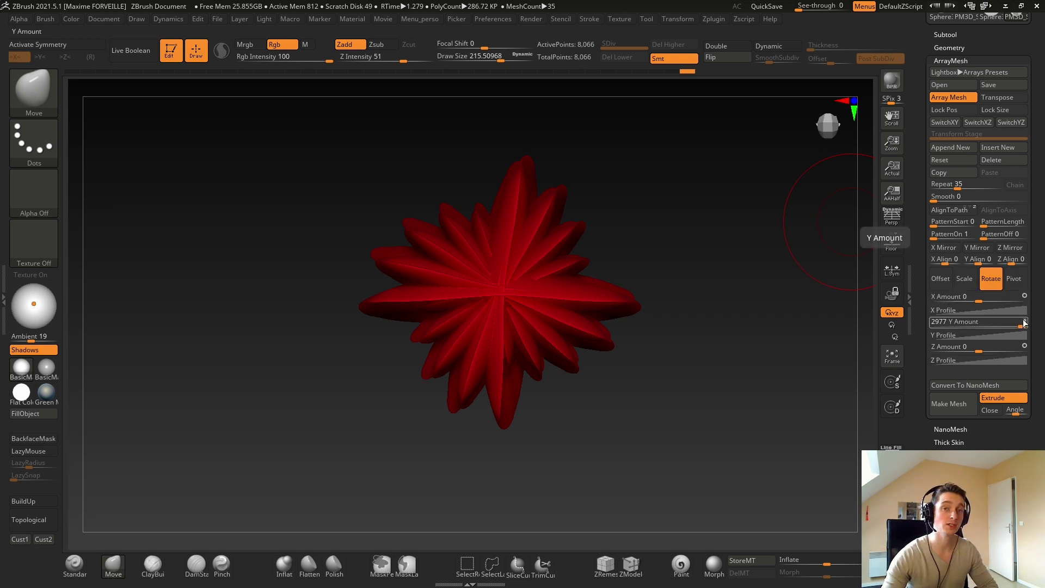
{"action": "left_click", "coordinate": [1017, 288]}
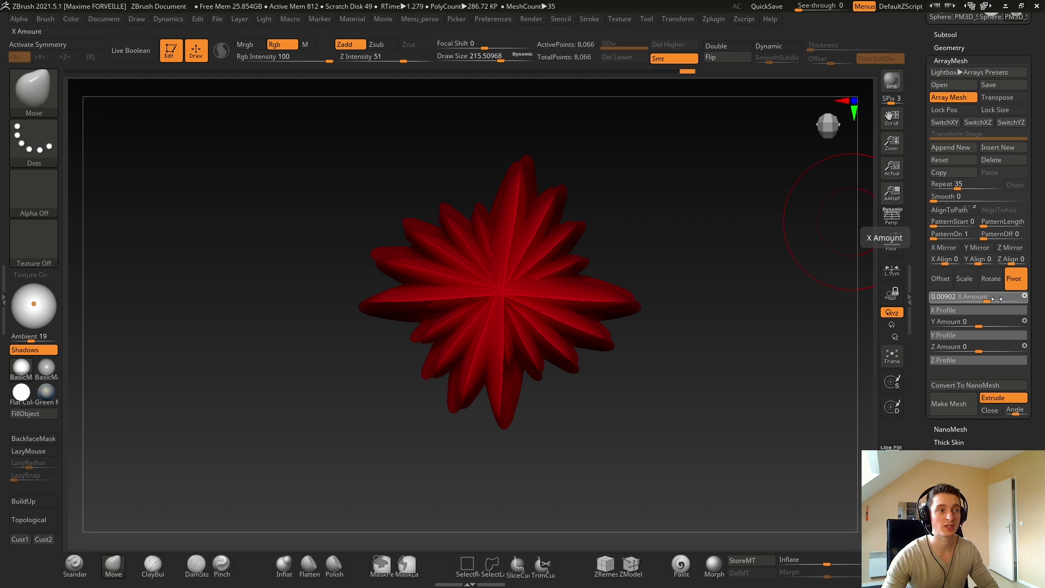
{"action": "left_click_drag", "start_coordinate": [979, 298], "coordinate": [993, 341]}
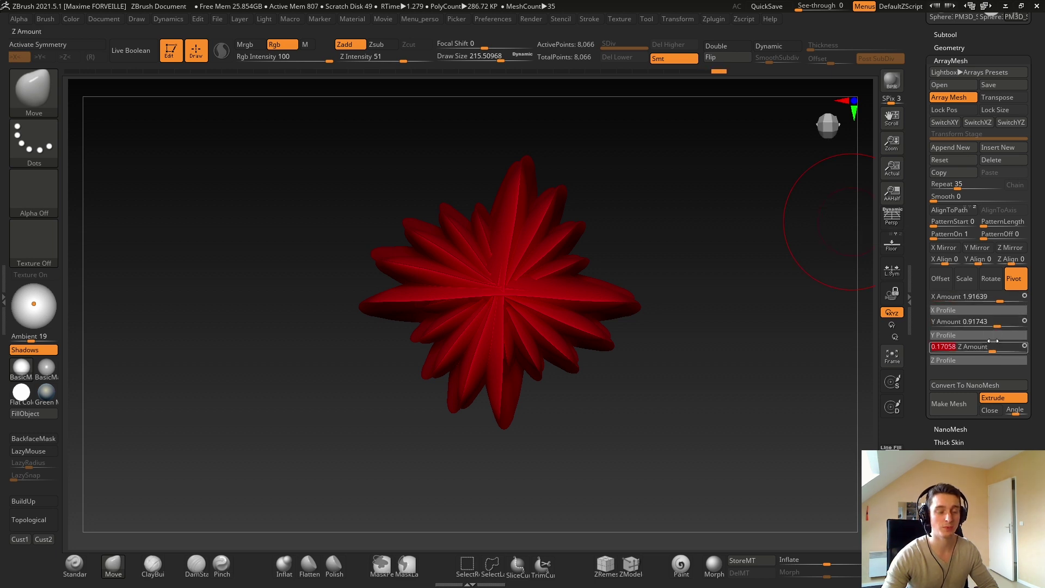
{"action": "type", "text": "0"}
{"action": "key", "text": "Return"}
{"action": "left_click", "coordinate": [996, 323]}
{"action": "type", "text": "0"}
{"action": "key", "text": "Return"}
{"action": "left_click", "coordinate": [999, 296]}
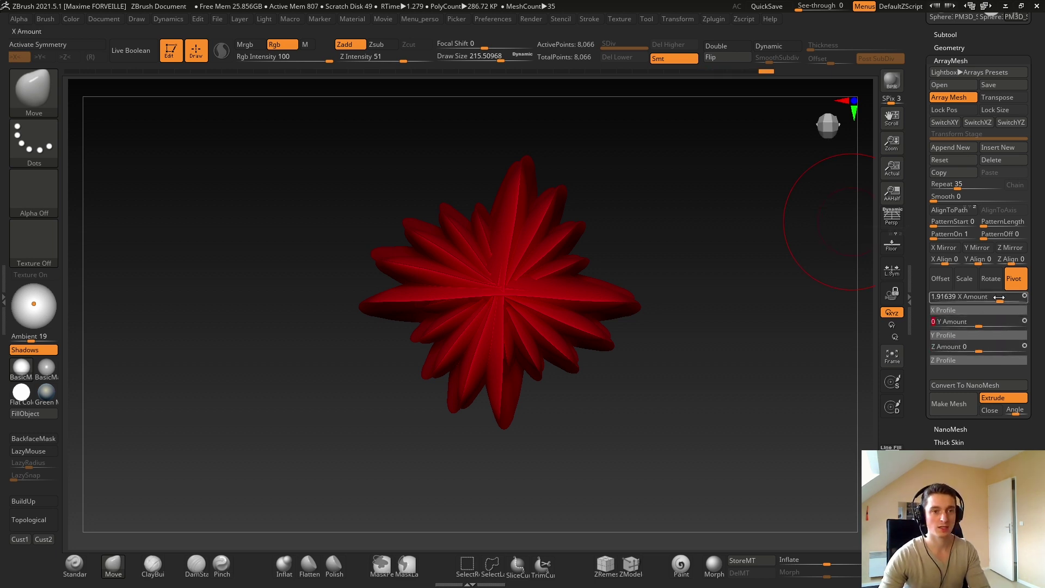
{"action": "left_click_drag", "start_coordinate": [999, 295], "coordinate": [979, 296]}
Turn off Array Mesh and display the single petal's wireframe, framing its lower tip.
{"action": "left_click_drag", "start_coordinate": [783, 261], "coordinate": [801, 211]}
{"action": "left_click", "coordinate": [946, 100]}
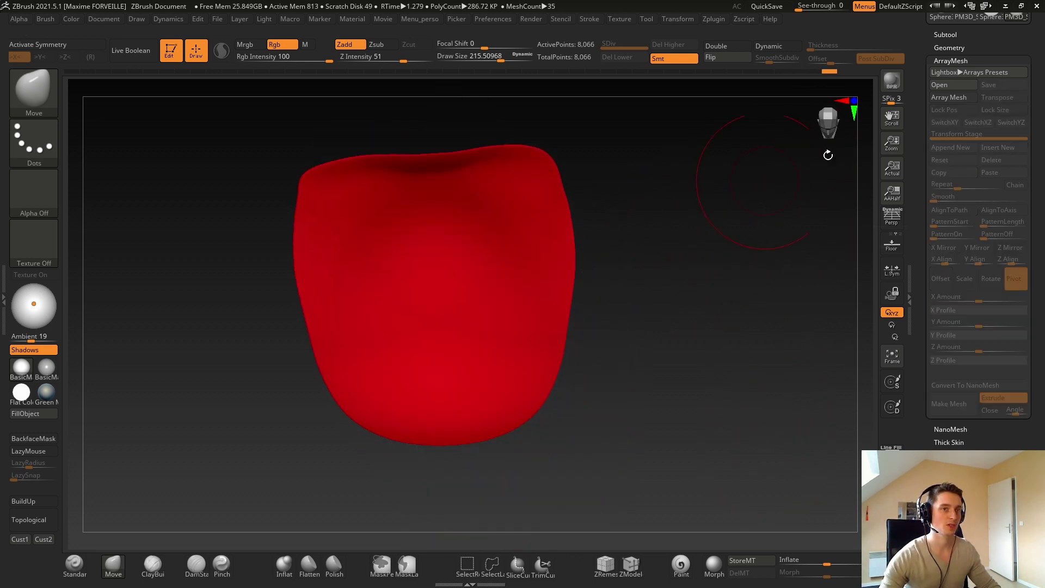
{"action": "key", "text": "shift+f"}
{"action": "left_click_drag", "start_coordinate": [646, 224], "coordinate": [602, 278]}
{"action": "right_click_drag", "start_coordinate": [603, 278], "coordinate": [517, 414], "text": "shift"}
{"action": "right_click_drag", "start_coordinate": [517, 414], "coordinate": [514, 204], "text": "alt"}
{"action": "right_click_drag", "start_coordinate": [514, 204], "coordinate": [507, 321], "text": "ctrl"}
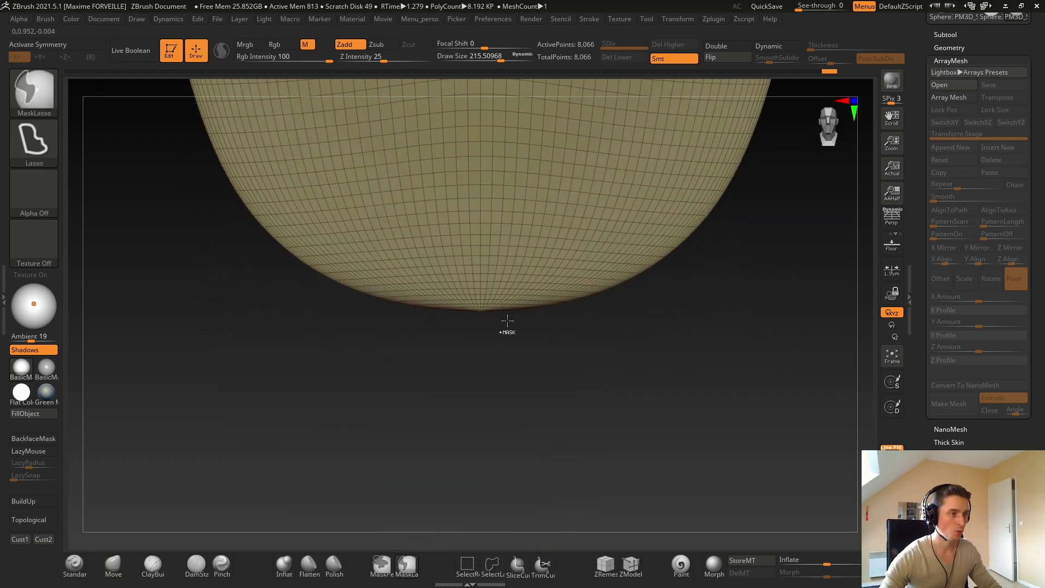
Using ZModeler at a draw size of about 6.4, separate one small polygon from the petal's lower tip.
{"action": "left_click", "coordinate": [631, 567]}
{"action": "right_click_drag", "start_coordinate": [450, 278], "coordinate": [495, 331], "text": "ctrl"}
{"action": "key", "text": "s"}
{"action": "left_click_drag", "start_coordinate": [505, 385], "coordinate": [477, 386]}
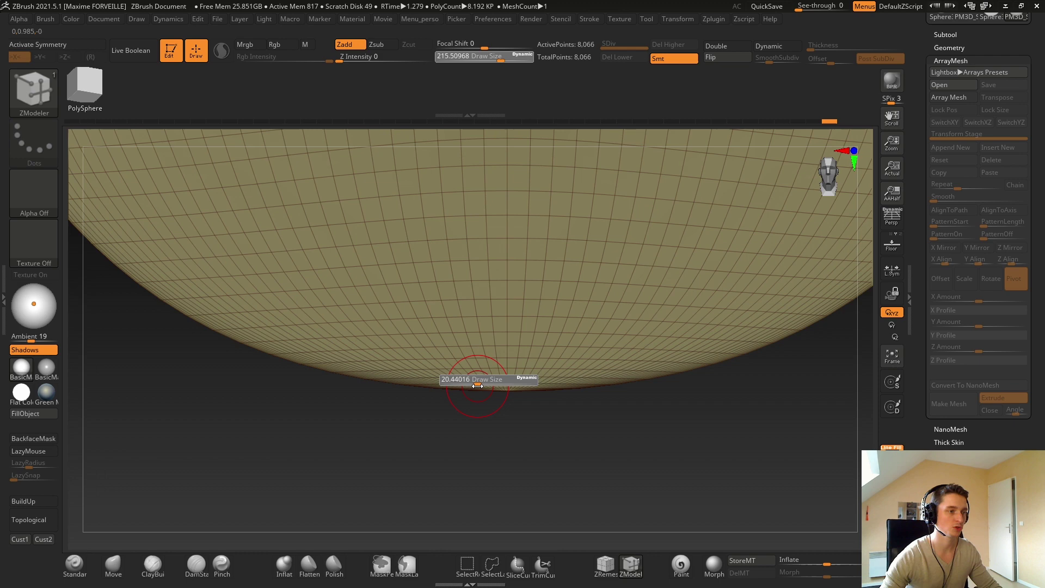
{"action": "right_click_drag", "start_coordinate": [525, 375], "coordinate": [525, 390], "text": "ctrl"}
{"action": "key", "text": "s"}
{"action": "left_click_drag", "start_coordinate": [506, 392], "coordinate": [497, 392]}
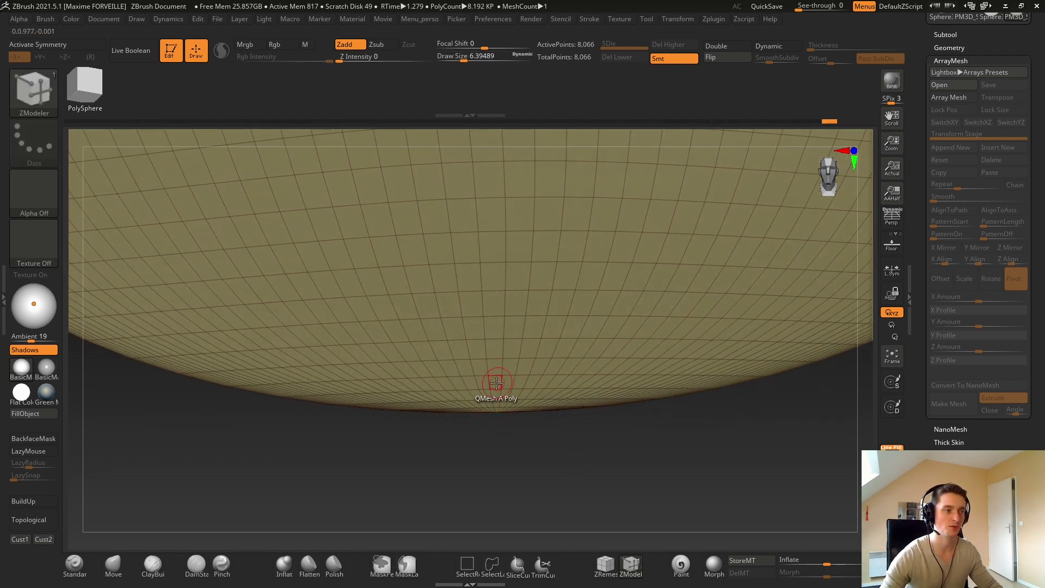
{"action": "mouse_move", "coordinate": [514, 377]}
{"action": "right_mouse_down"}
{"action": "mouse_move", "coordinate": [502, 370]}
{"action": "mouse_move", "coordinate": [507, 387]}
{"action": "right_mouse_up"}
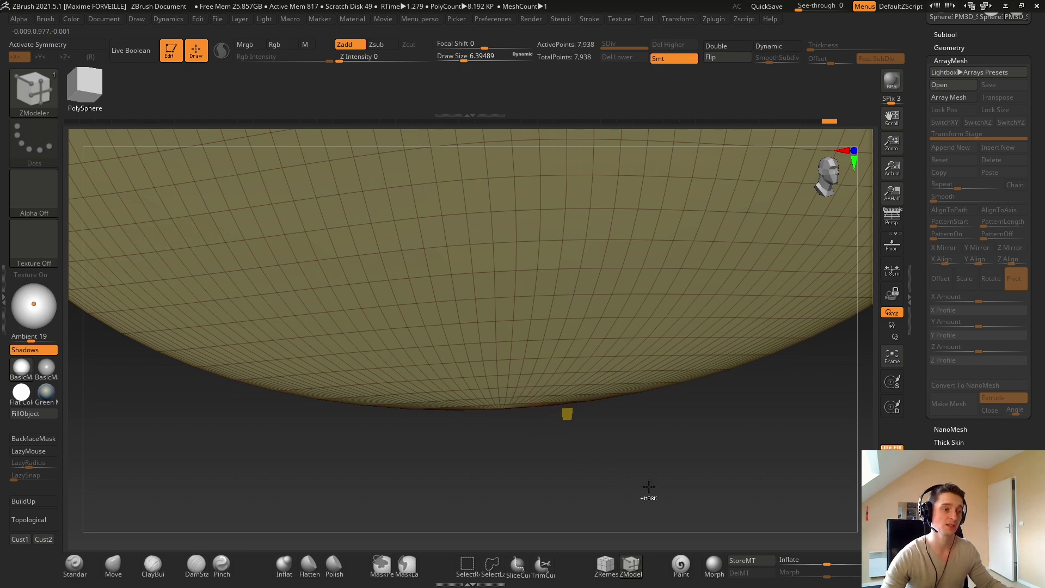
Mask the petal but not the small detached polygon, and re-enable Array Mesh with the move gizmo active.
{"action": "mouse_move", "coordinate": [648, 486]}
{"action": "left_mouse_down"}
{"action": "mouse_move", "coordinate": [635, 390]}
{"action": "mouse_move", "coordinate": [653, 369]}
{"action": "mouse_move", "coordinate": [750, 394]}
{"action": "mouse_move", "coordinate": [671, 374]}
{"action": "mouse_move", "coordinate": [588, 375]}
{"action": "mouse_move", "coordinate": [641, 435]}
{"action": "left_mouse_up"}
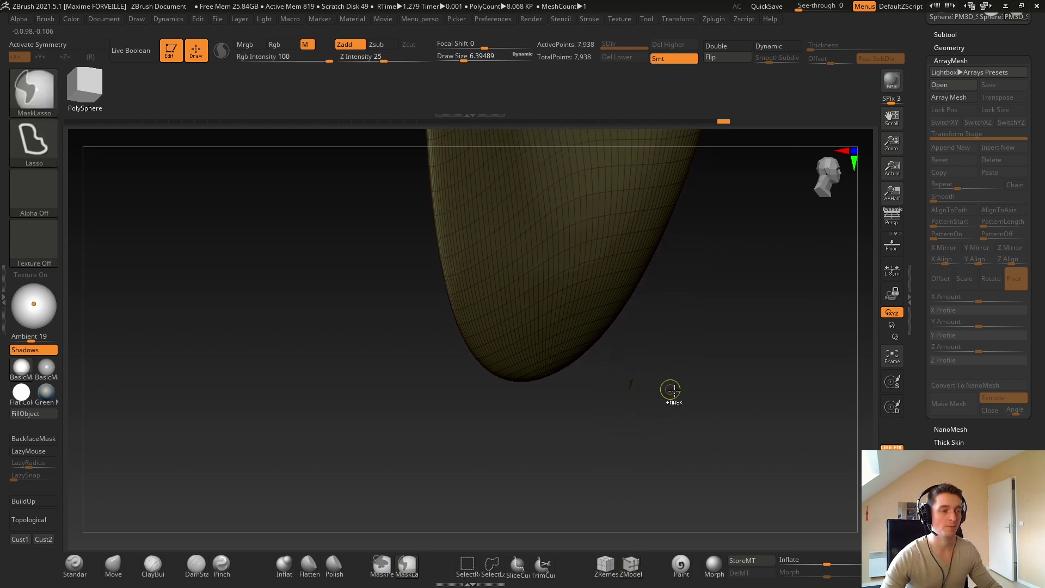
{"action": "left_click_drag", "start_coordinate": [670, 390], "coordinate": [685, 371], "text": "ctrl"}
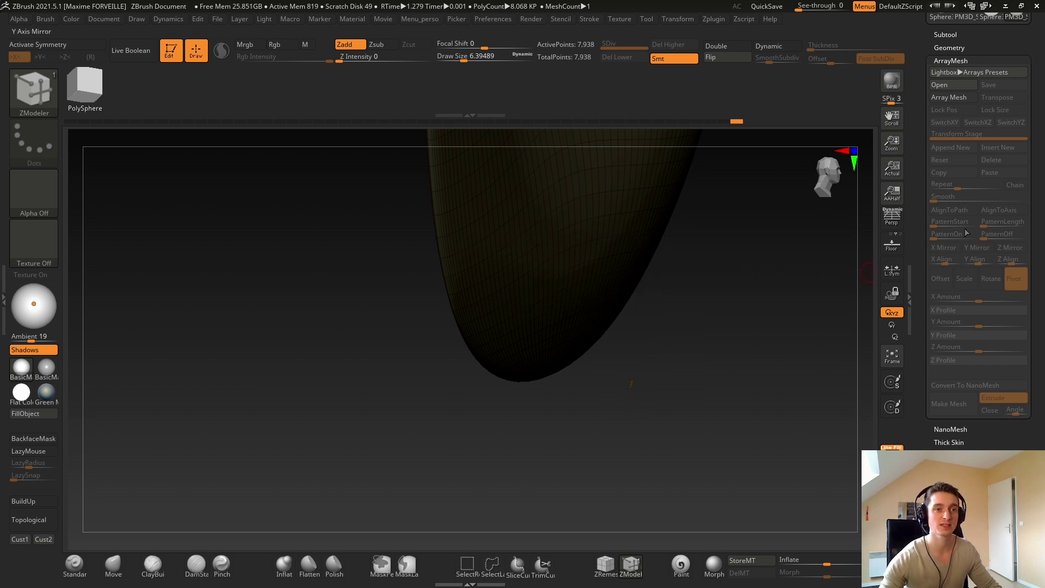
{"action": "left_click", "coordinate": [956, 101]}
{"action": "mouse_move", "coordinate": [735, 355]}
{"action": "left_mouse_down"}
{"action": "mouse_move", "coordinate": [700, 378]}
{"action": "mouse_move", "coordinate": [722, 364]}
{"action": "left_mouse_up"}
{"action": "key", "text": "w"}
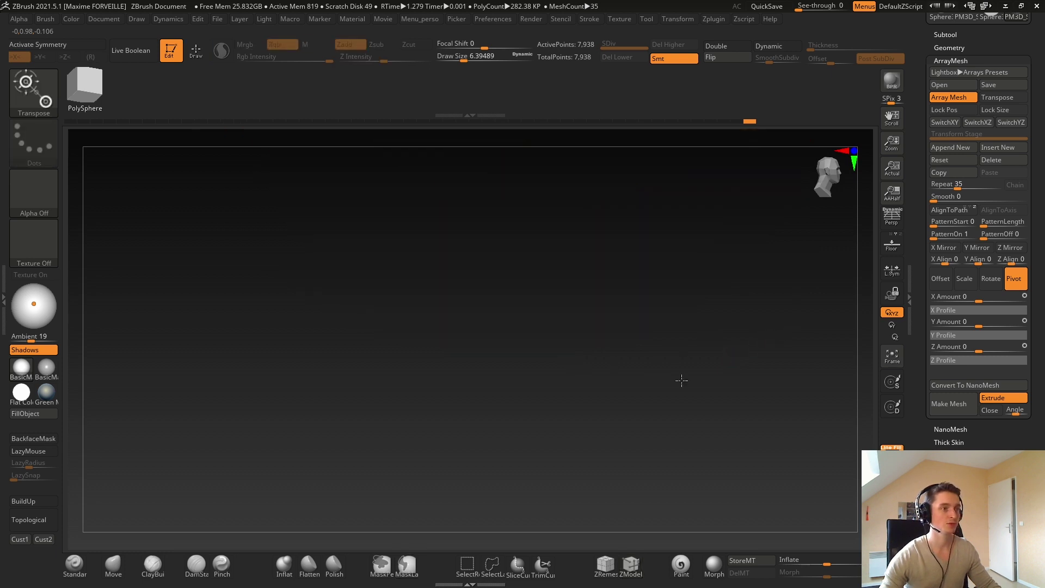
Move the unmasked polygon along Z to spread the array, and tilt the petal outward about its base.
{"action": "left_click_drag", "start_coordinate": [658, 346], "coordinate": [587, 327], "text": "alt"}
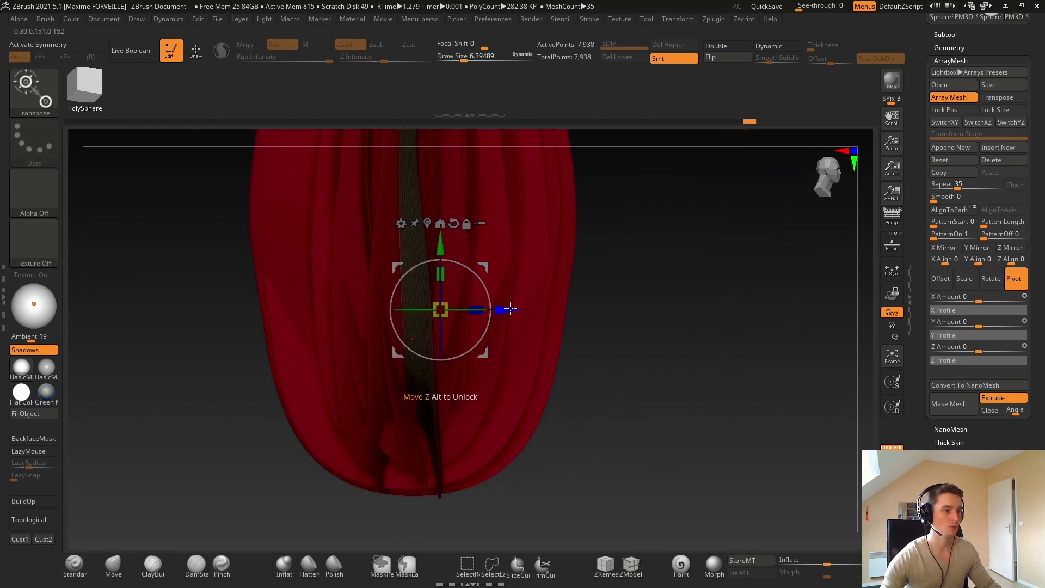
{"action": "left_click_drag", "start_coordinate": [509, 309], "coordinate": [694, 324]}
{"action": "right_click_drag", "start_coordinate": [746, 248], "coordinate": [767, 328], "text": "ctrl"}
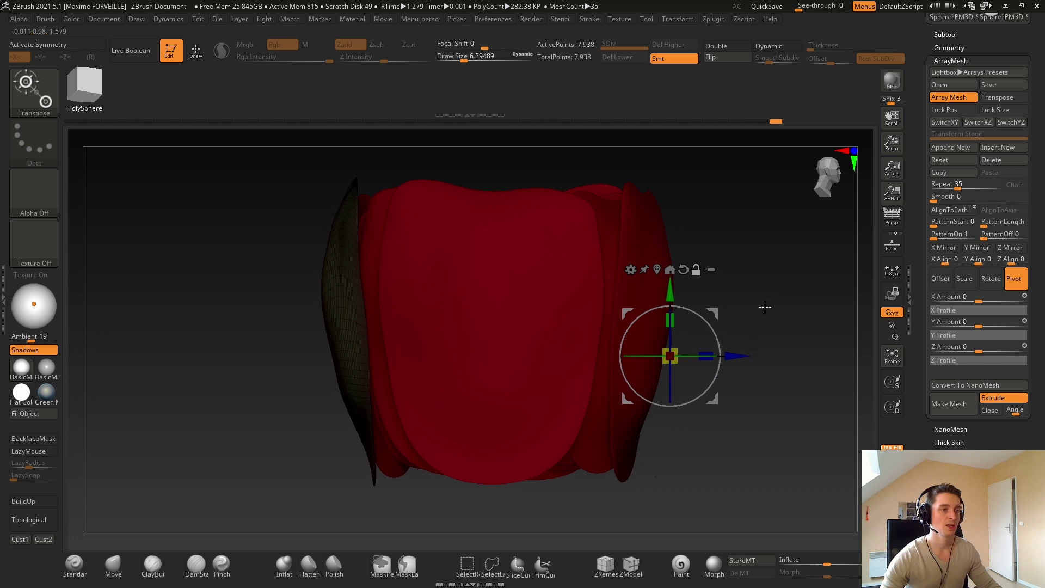
{"action": "left_click_drag", "start_coordinate": [710, 326], "coordinate": [759, 311]}
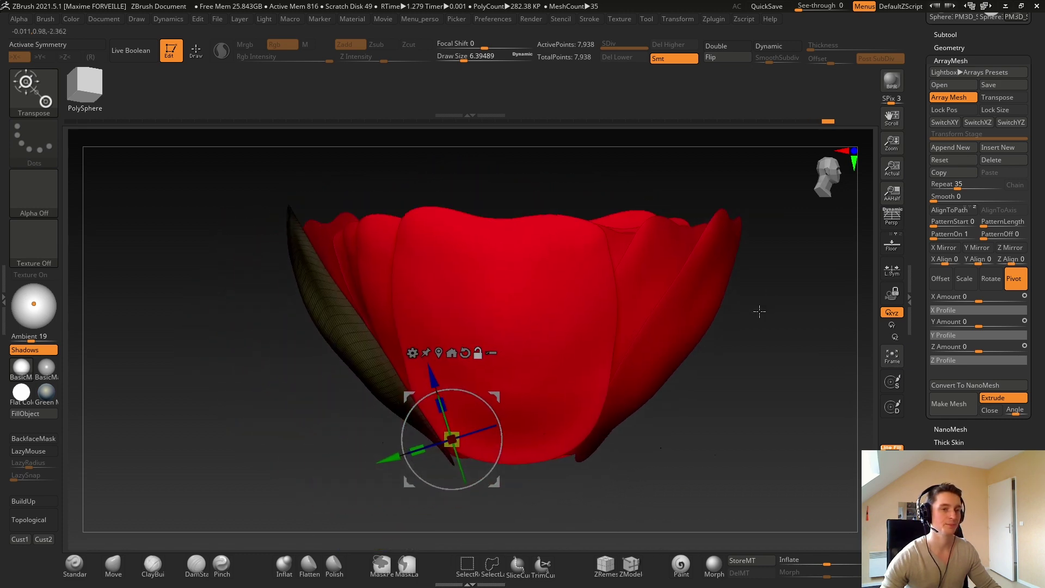
Set the array's Y offset amount to about -0.465.
{"action": "left_click", "coordinate": [950, 279]}
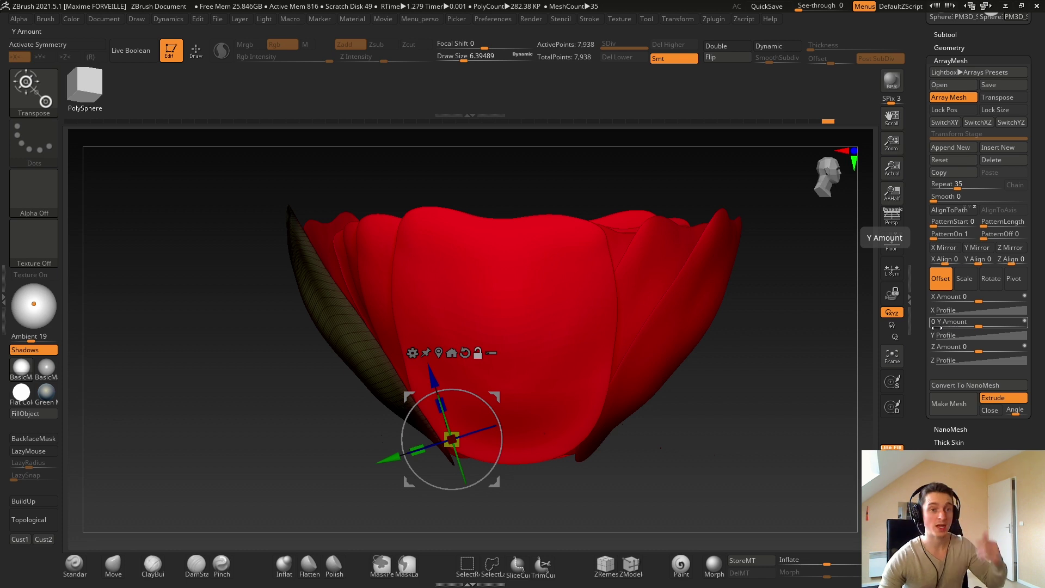
{"action": "left_click_drag", "start_coordinate": [754, 319], "coordinate": [754, 369], "text": "alt"}
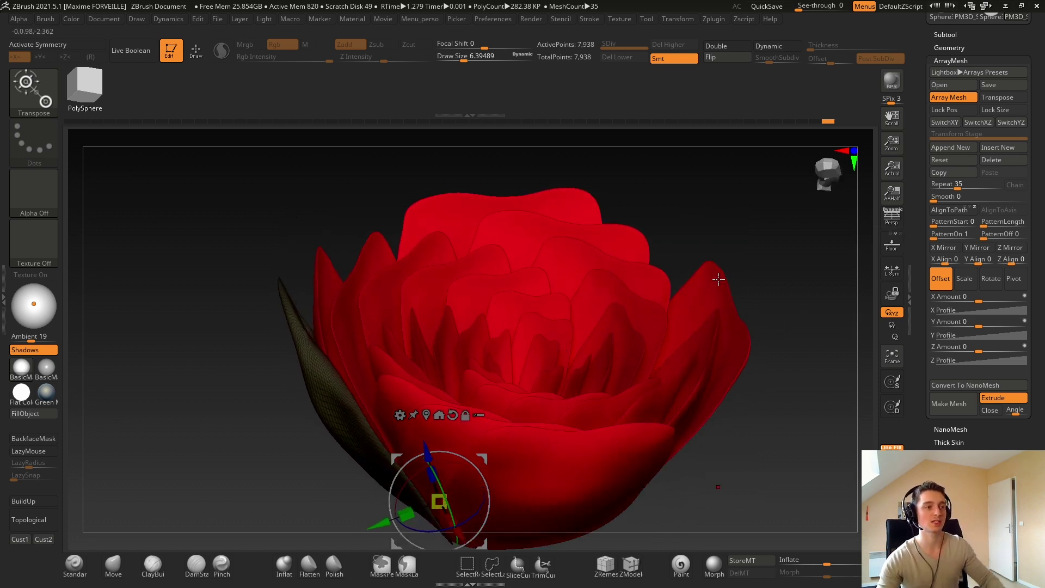
{"action": "left_click_drag", "start_coordinate": [751, 276], "coordinate": [826, 273]}
{"action": "mouse_move", "coordinate": [958, 327]}
{"action": "left_mouse_down"}
{"action": "mouse_move", "coordinate": [743, 355]}
{"action": "mouse_move", "coordinate": [760, 322]}
{"action": "mouse_move", "coordinate": [765, 377]}
{"action": "mouse_move", "coordinate": [962, 325]}
{"action": "left_mouse_up"}
{"action": "key", "text": "ctrl"}
Examine the flower's petal arrangement from above and from the side.
{"action": "right_click_drag", "start_coordinate": [768, 284], "coordinate": [647, 356], "text": "ctrl"}
{"action": "right_click_drag", "start_coordinate": [648, 356], "coordinate": [664, 408]}
{"action": "right_click_drag", "start_coordinate": [665, 408], "coordinate": [719, 331], "text": "alt"}
{"action": "left_click_drag", "start_coordinate": [543, 369], "coordinate": [536, 365]}
{"action": "right_click_drag", "start_coordinate": [707, 267], "coordinate": [708, 345]}
{"action": "left_click_drag", "start_coordinate": [709, 344], "coordinate": [725, 284]}
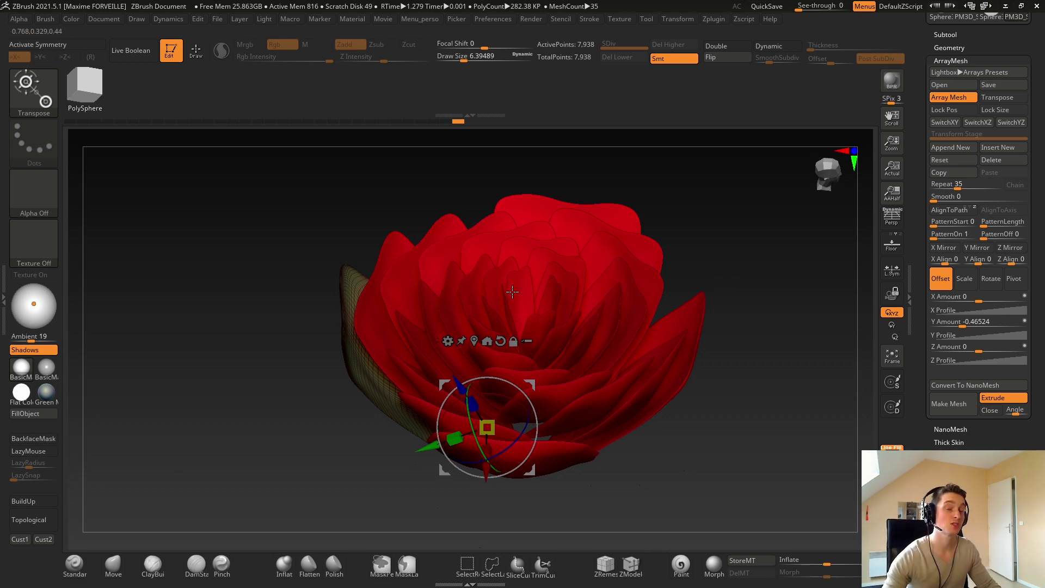
{"action": "left_click_drag", "start_coordinate": [512, 292], "coordinate": [687, 270]}
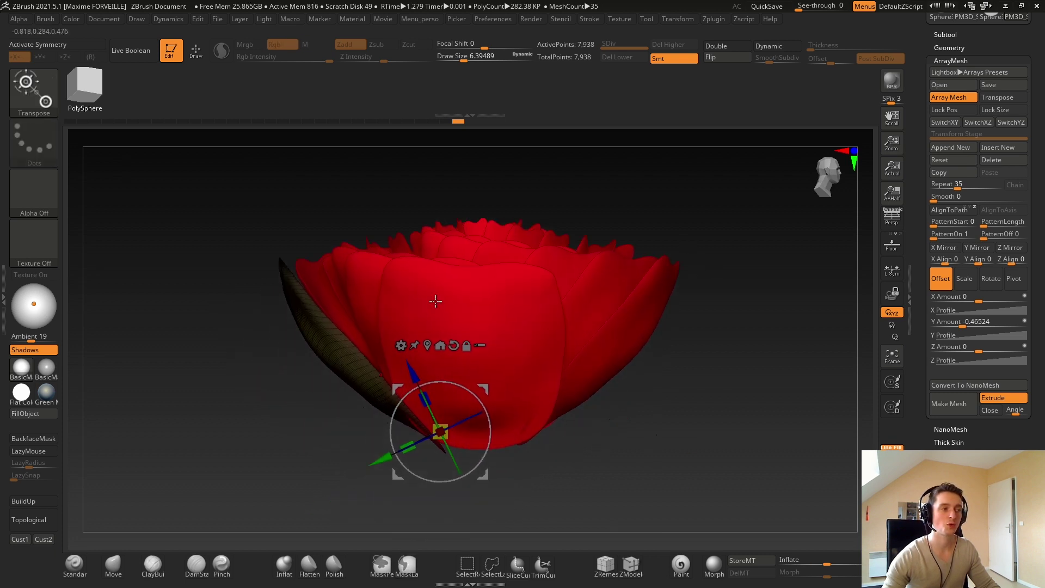
{"action": "left_click_drag", "start_coordinate": [542, 291], "coordinate": [736, 242]}
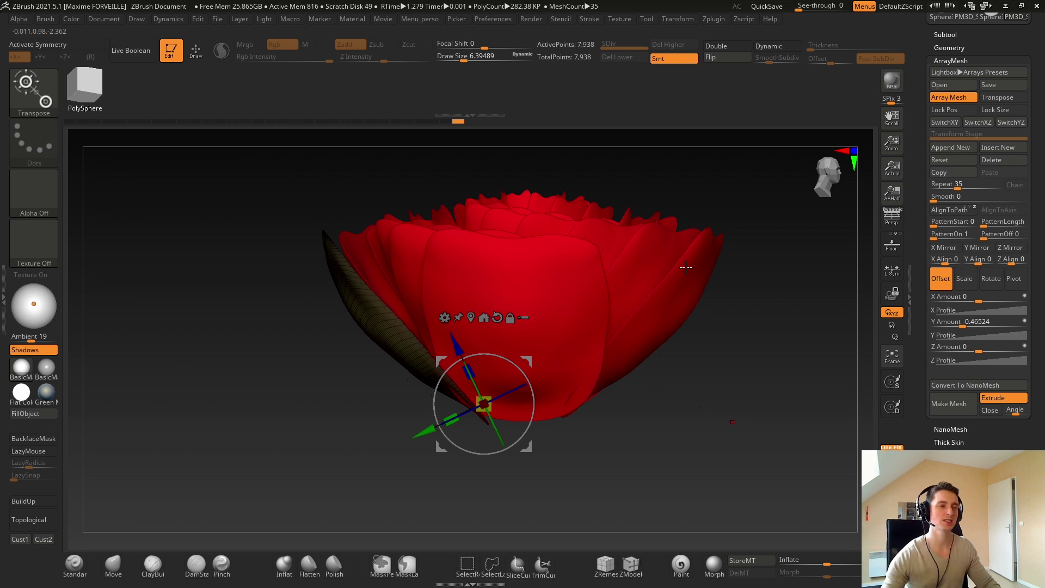
Reset the orientation of the transform gizmo at the petal's base.
{"action": "key", "text": "ctrl"}
{"action": "mouse_move", "coordinate": [763, 233]}
{"action": "left_mouse_down", "text": "ctrl"}
{"action": "mouse_move", "coordinate": [793, 353]}
{"action": "mouse_move", "coordinate": [823, 250]}
{"action": "left_mouse_up", "text": "ctrl"}
{"action": "mouse_move", "coordinate": [642, 330]}
{"action": "right_mouse_down"}
{"action": "mouse_move", "coordinate": [606, 363]}
{"action": "mouse_move", "coordinate": [560, 343]}
{"action": "mouse_move", "coordinate": [602, 365]}
{"action": "right_mouse_up"}
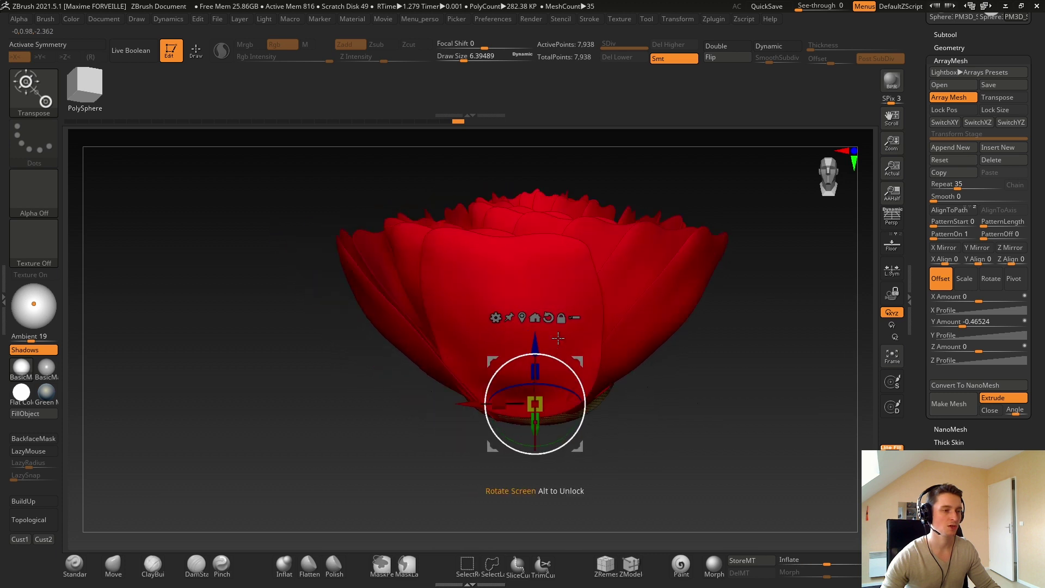
{"action": "left_click", "coordinate": [548, 321]}
{"action": "left_click_drag", "start_coordinate": [560, 402], "coordinate": [485, 407]}
{"action": "left_click_drag", "start_coordinate": [631, 314], "coordinate": [778, 274]}
Set the array's Z rotation amount to 28.
{"action": "left_click", "coordinate": [999, 289]}
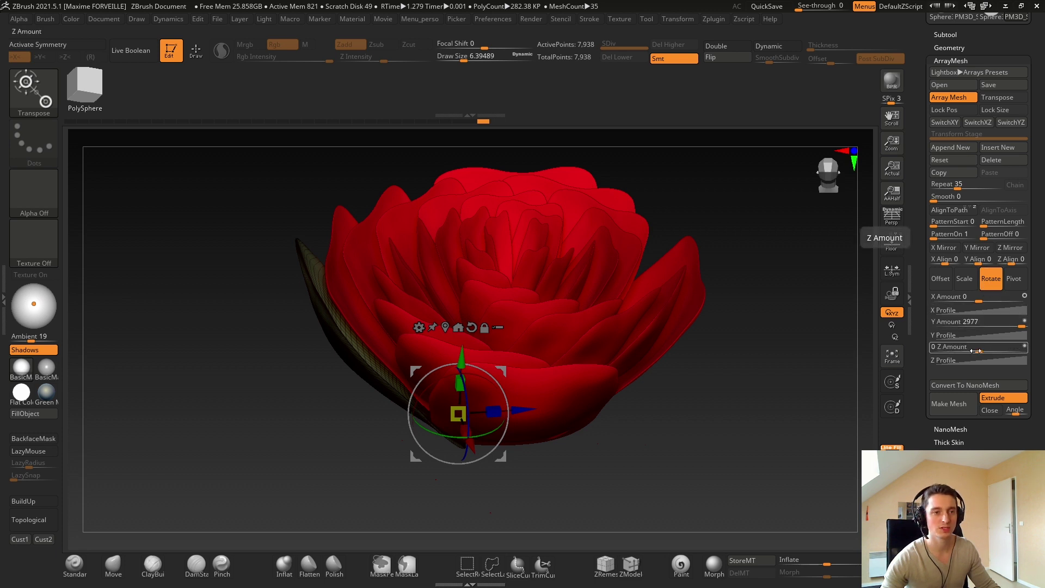
{"action": "left_click_drag", "start_coordinate": [976, 351], "coordinate": [998, 351]}
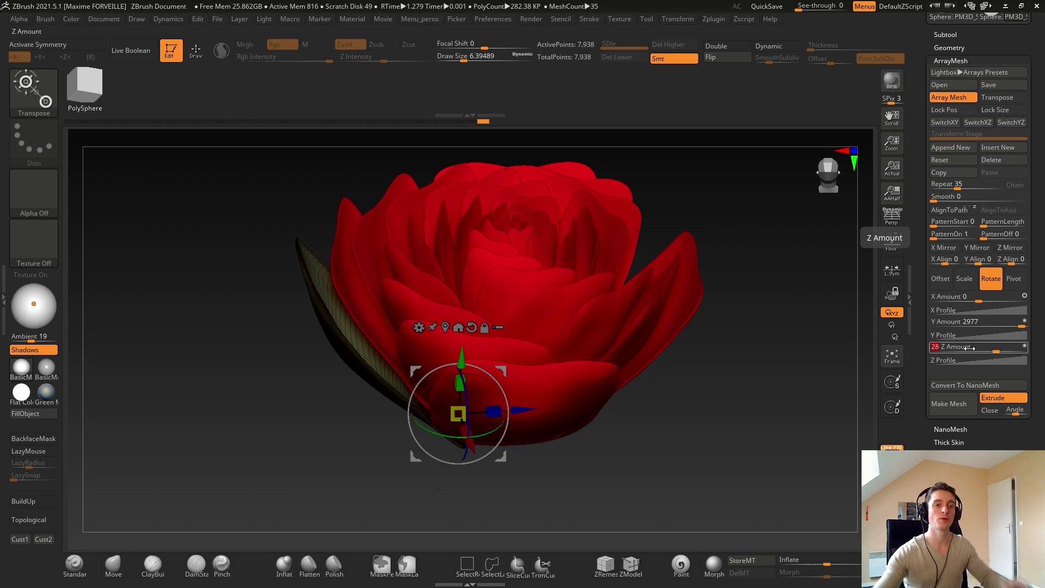
Set the array's Z rotation amount to 20.
{"action": "left_click_drag", "start_coordinate": [990, 347], "coordinate": [994, 348]}
{"action": "left_click_drag", "start_coordinate": [804, 348], "coordinate": [855, 334]}
{"action": "left_click_drag", "start_coordinate": [784, 332], "coordinate": [786, 392]}
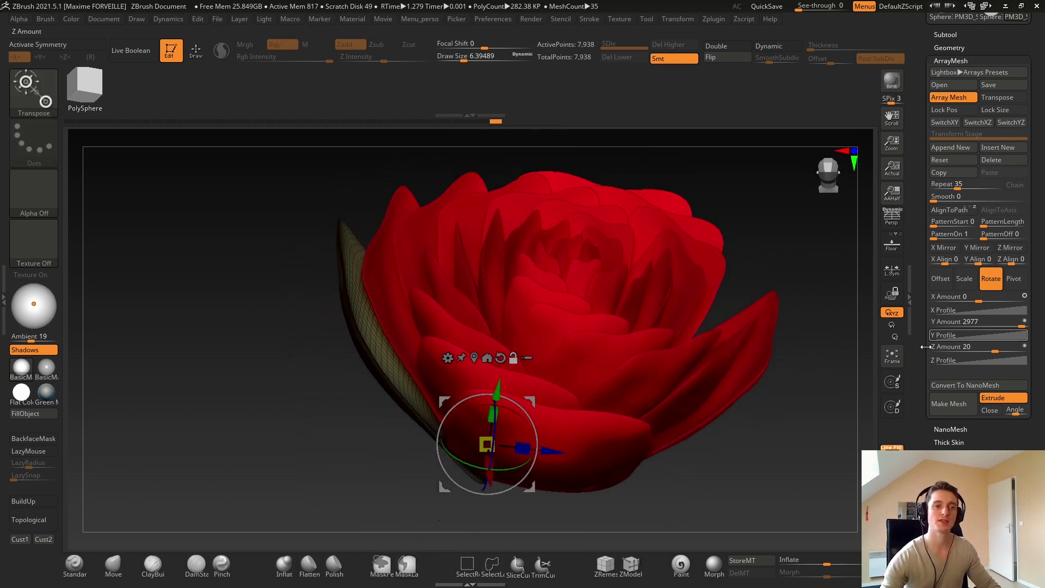
Shape the array's Z rotation profile into an S-curve, lowering its lower part and raising its upper part.
{"action": "left_click", "coordinate": [975, 363]}
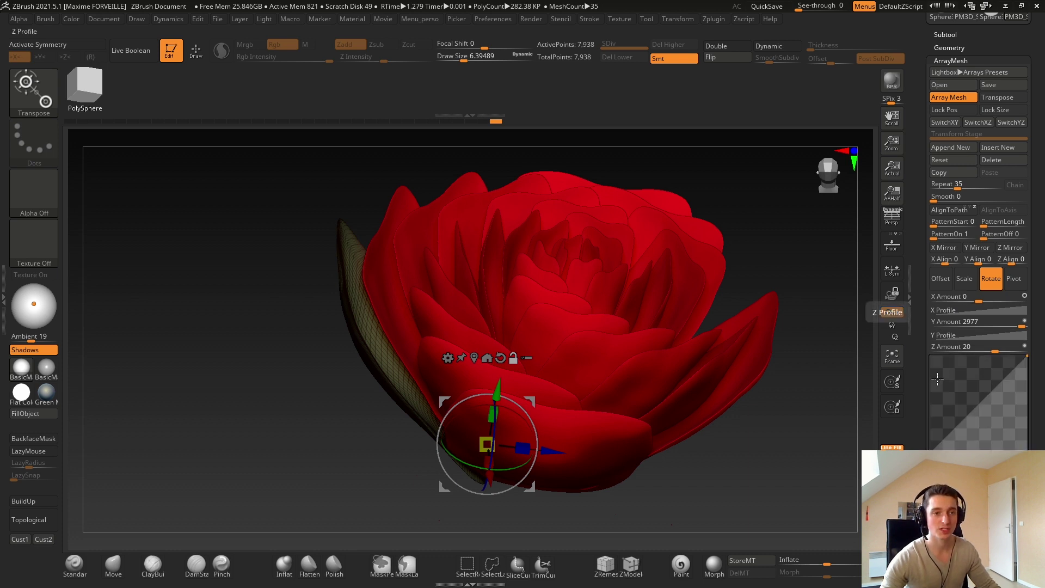
{"action": "left_click_drag", "start_coordinate": [959, 430], "coordinate": [963, 436]}
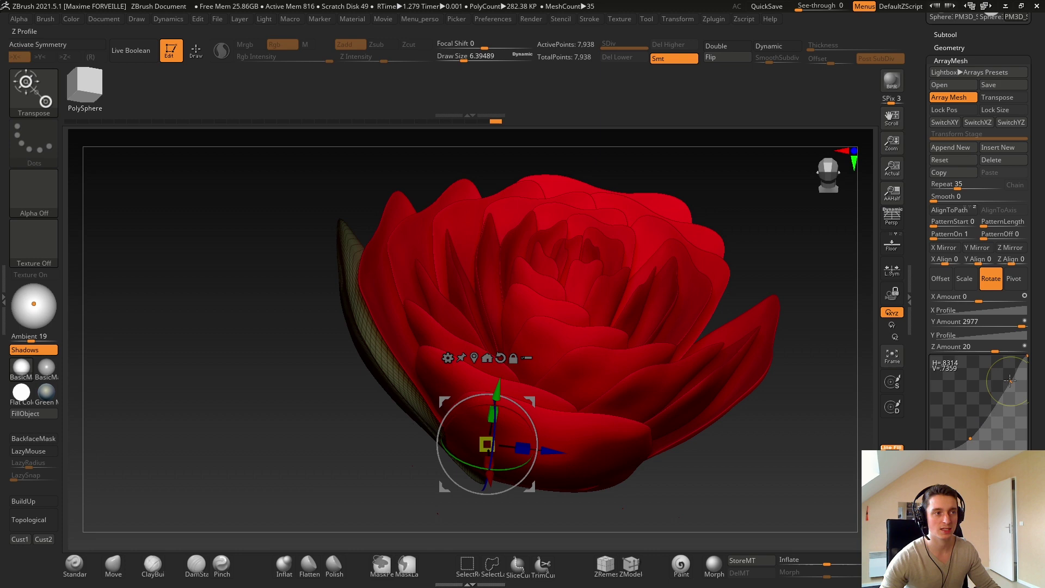
{"action": "left_click_drag", "start_coordinate": [1009, 380], "coordinate": [1002, 374]}
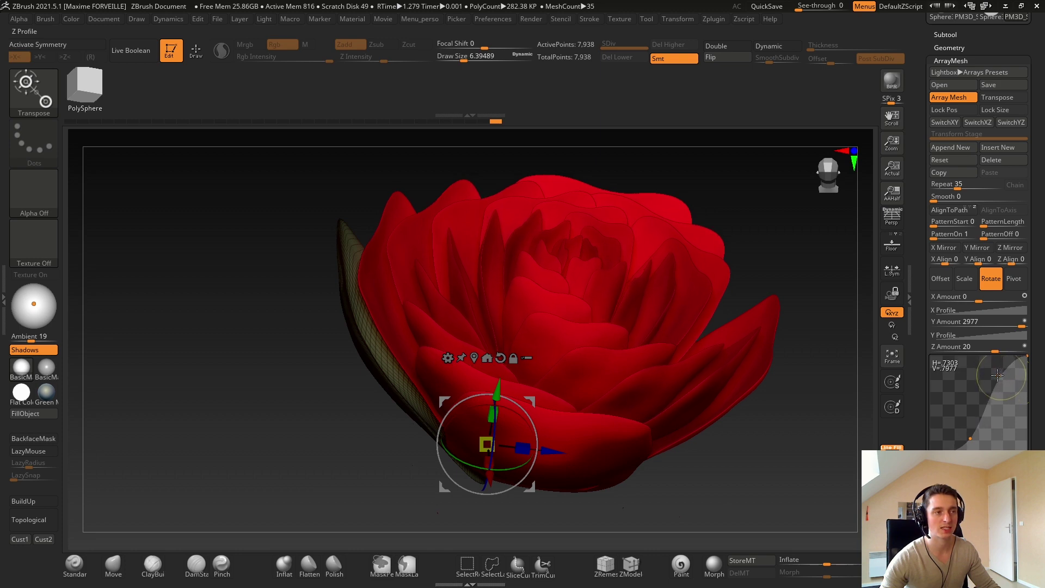
{"action": "left_click_drag", "start_coordinate": [784, 354], "coordinate": [757, 338]}
{"action": "left_click_drag", "start_coordinate": [762, 291], "coordinate": [776, 240]}
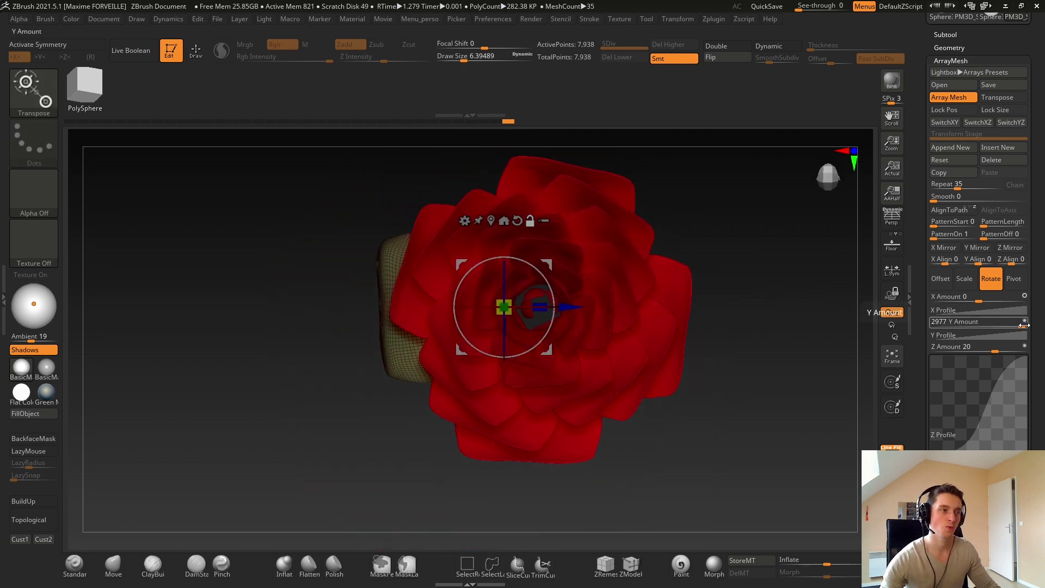
Reduce the array's Y rotation amount to 1990.
{"action": "left_click_drag", "start_coordinate": [1024, 325], "coordinate": [1022, 325]}
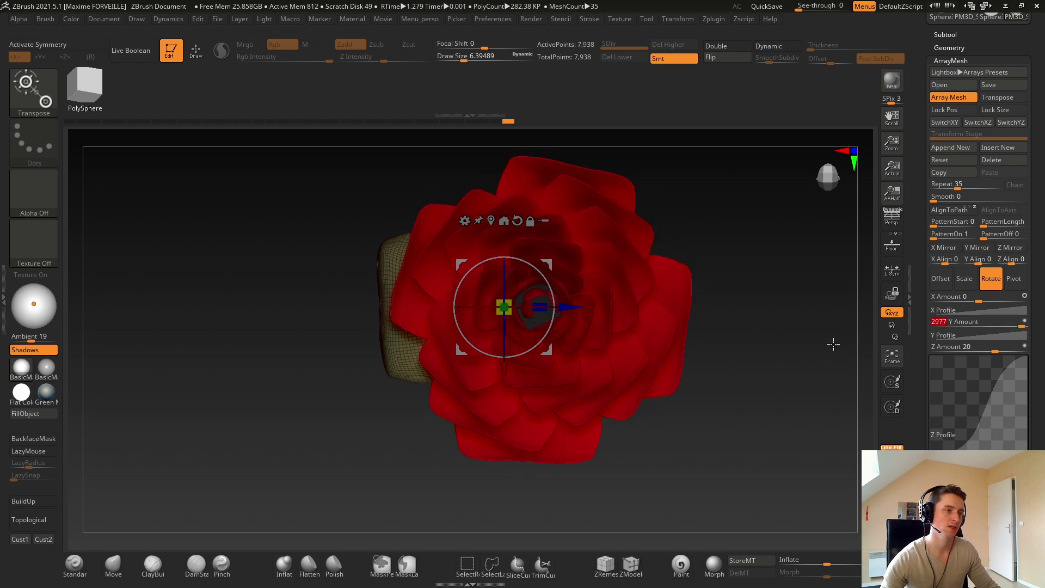
{"action": "left_click_drag", "start_coordinate": [833, 343], "coordinate": [852, 306]}
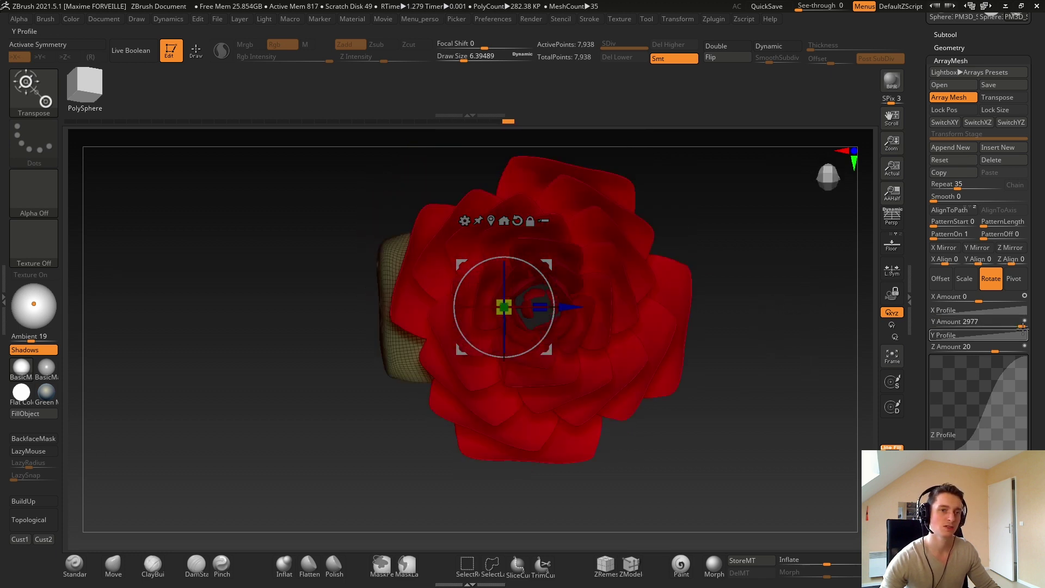
{"action": "left_click_drag", "start_coordinate": [1023, 327], "coordinate": [1018, 326]}
{"action": "left_click_drag", "start_coordinate": [839, 332], "coordinate": [607, 252]}
{"action": "left_click_drag", "start_coordinate": [503, 251], "coordinate": [594, 244]}
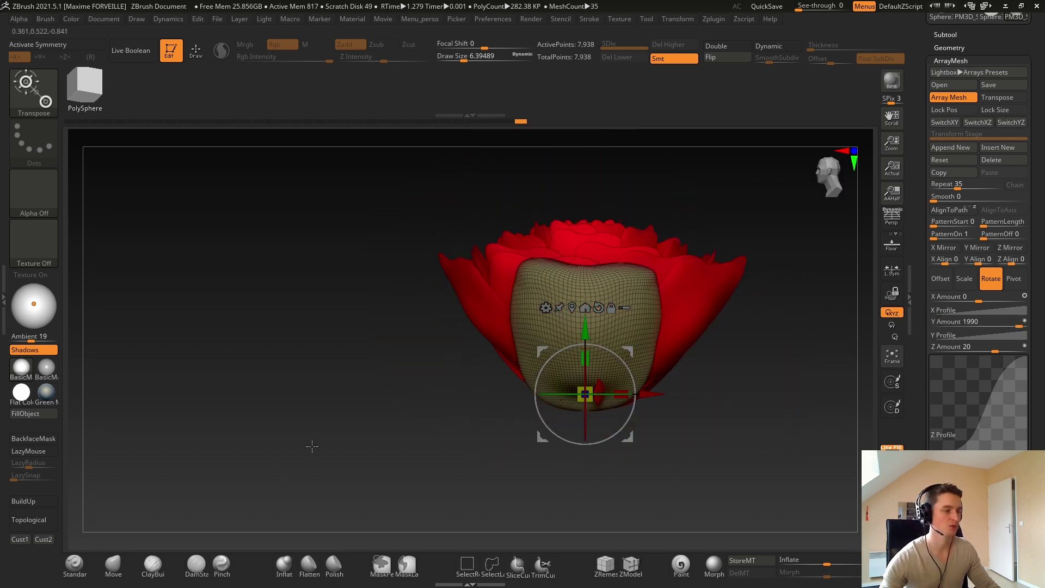
Reshape the upper corners of the source petal with the Move brush at a draw size of about 333.
{"action": "left_click", "coordinate": [113, 564]}
{"action": "left_click_drag", "start_coordinate": [228, 479], "coordinate": [332, 433]}
{"action": "key", "text": "s"}
{"action": "left_click_drag", "start_coordinate": [538, 290], "coordinate": [582, 292]}
{"action": "left_click_drag", "start_coordinate": [736, 203], "coordinate": [699, 192]}
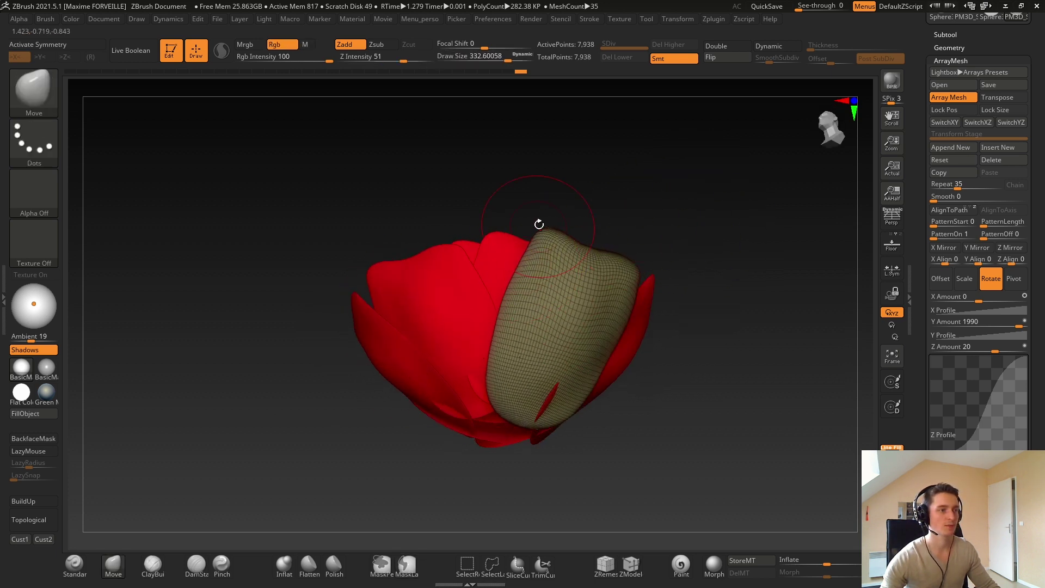
{"action": "mouse_move", "coordinate": [607, 242]}
{"action": "left_mouse_down"}
{"action": "mouse_move", "coordinate": [540, 234]}
{"action": "mouse_move", "coordinate": [537, 261]}
{"action": "left_mouse_up"}
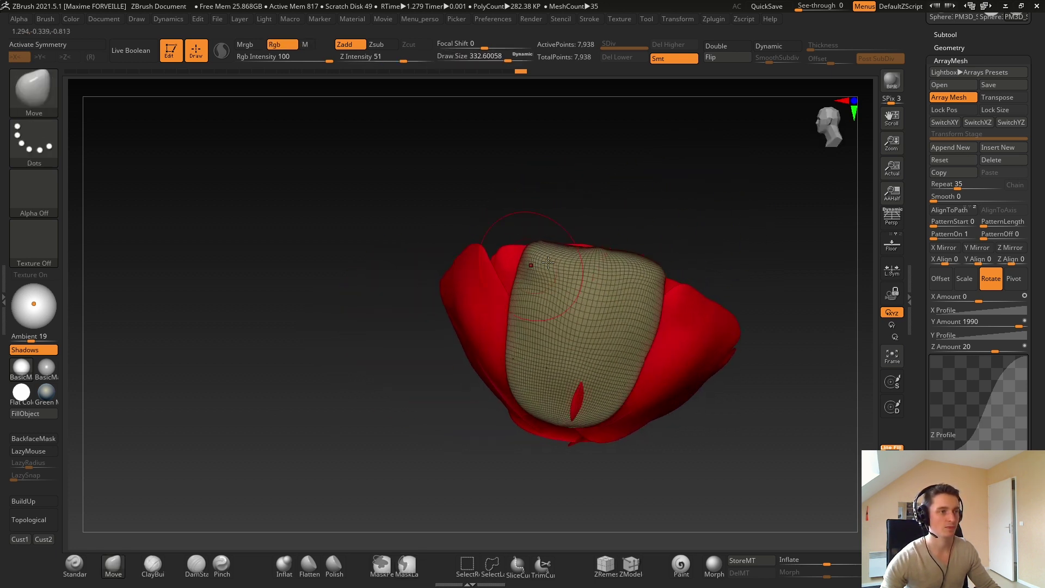
{"action": "left_click_drag", "start_coordinate": [652, 266], "coordinate": [640, 282]}
{"action": "left_click_drag", "start_coordinate": [537, 253], "coordinate": [536, 264]}
{"action": "left_click_drag", "start_coordinate": [640, 276], "coordinate": [632, 285]}
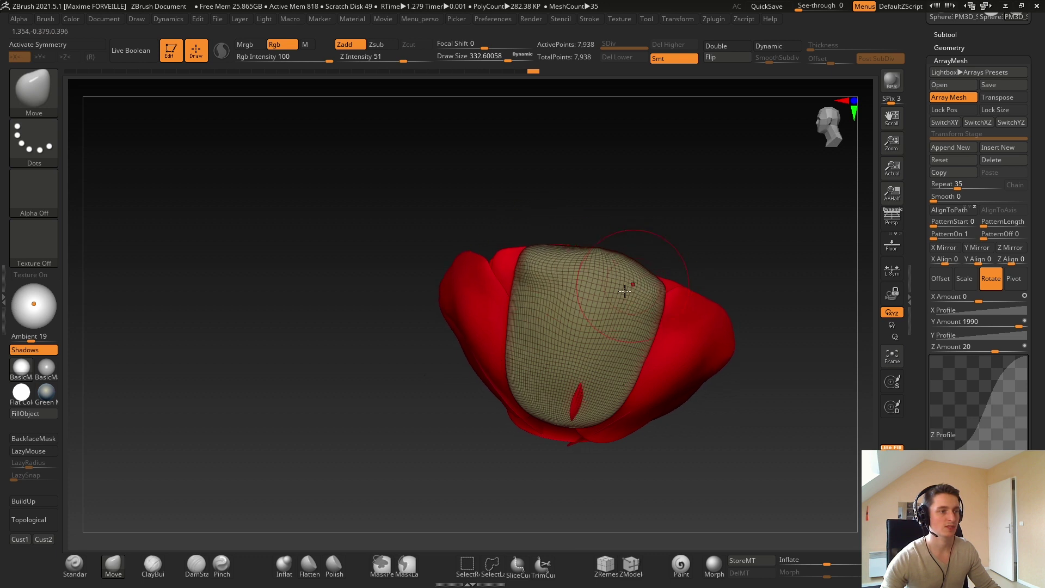
Adjust the lower part of the source petal with the Move brush and smooth it near the base.
{"action": "right_click_drag", "start_coordinate": [600, 335], "coordinate": [582, 392]}
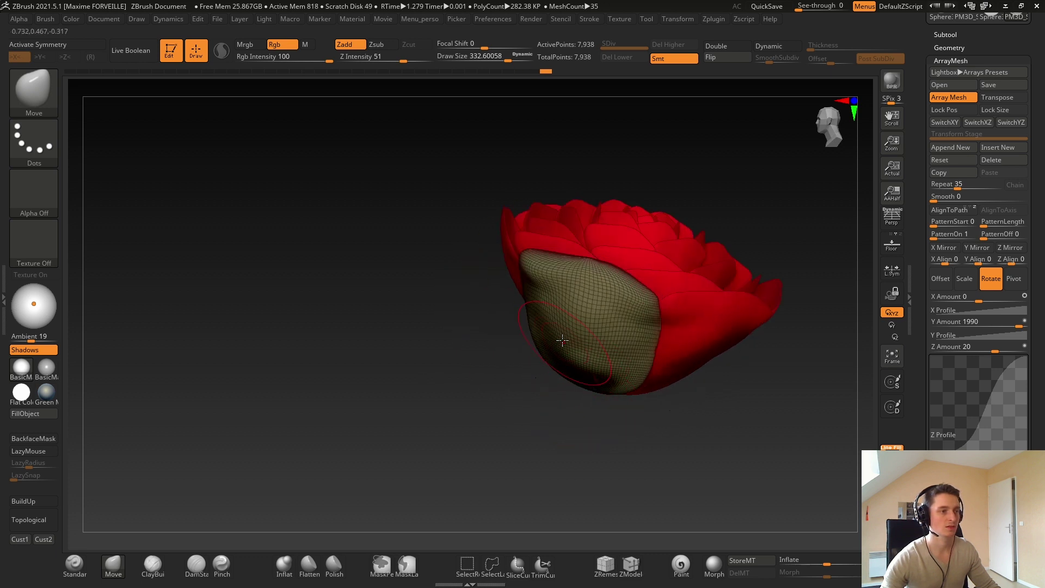
{"action": "left_click_drag", "start_coordinate": [606, 360], "coordinate": [611, 380]}
{"action": "mouse_move", "coordinate": [607, 375]}
{"action": "right_mouse_down"}
{"action": "mouse_move", "coordinate": [539, 348]}
{"action": "mouse_move", "coordinate": [536, 329]}
{"action": "right_mouse_up"}
{"action": "left_click_drag", "start_coordinate": [538, 321], "coordinate": [546, 324], "text": "shift"}
{"action": "right_click_drag", "start_coordinate": [546, 325], "coordinate": [567, 333]}
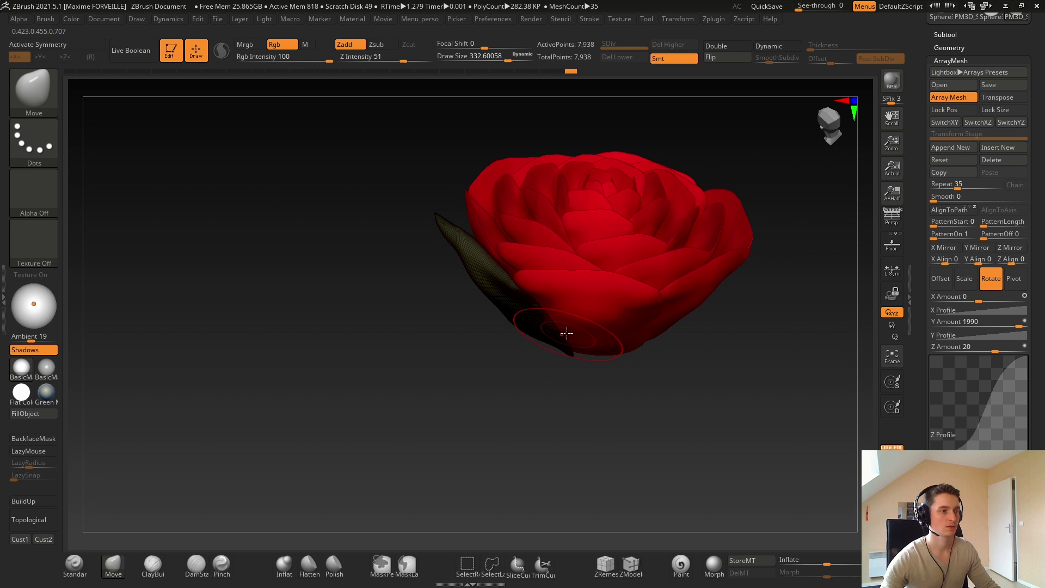
{"action": "left_click_drag", "start_coordinate": [559, 338], "coordinate": [645, 254]}
Shape the array's X scale profile into a gentle S-curve with one lower and one upper point.
{"action": "left_click", "coordinate": [963, 279]}
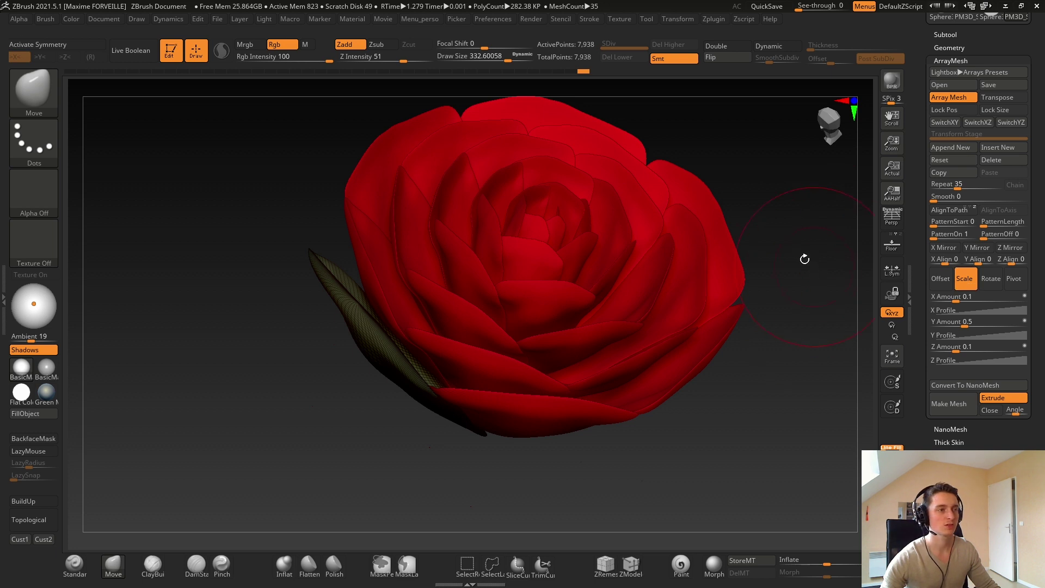
{"action": "left_click", "coordinate": [978, 310]}
{"action": "left_click_drag", "start_coordinate": [950, 382], "coordinate": [947, 385]}
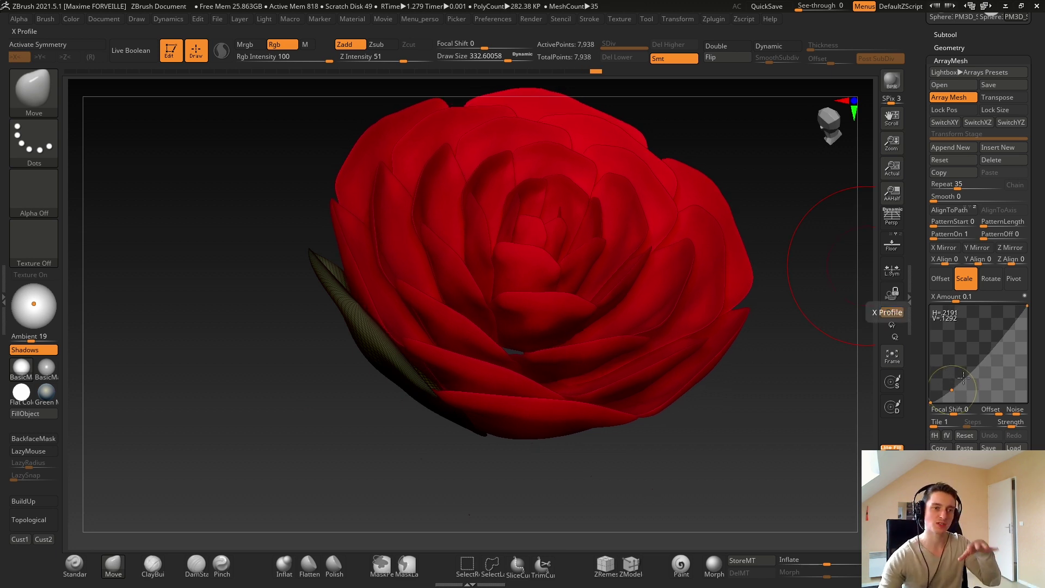
{"action": "left_click_drag", "start_coordinate": [1015, 324], "coordinate": [1010, 322]}
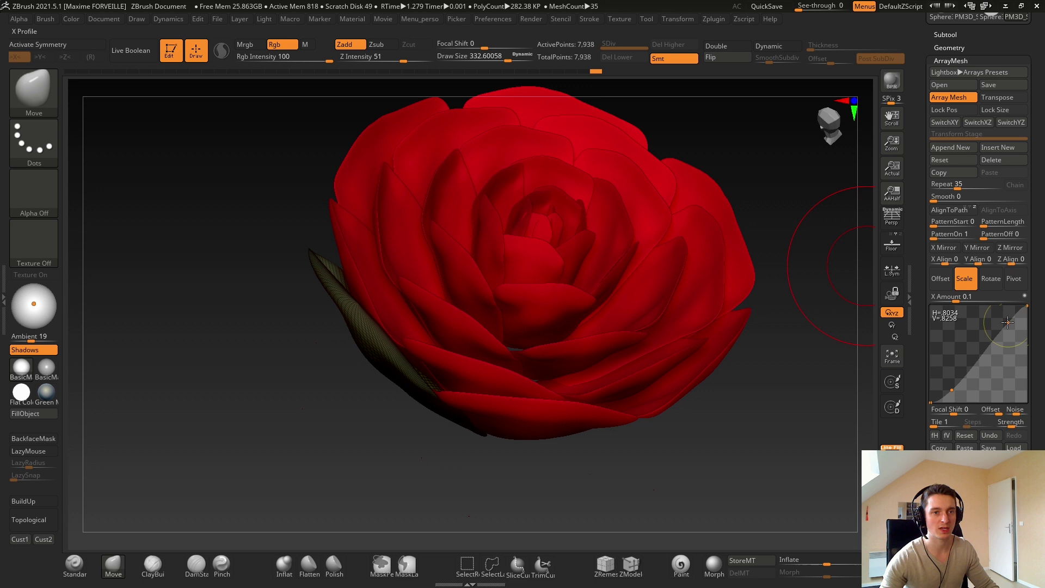
{"action": "left_click_drag", "start_coordinate": [1008, 322], "coordinate": [1007, 321]}
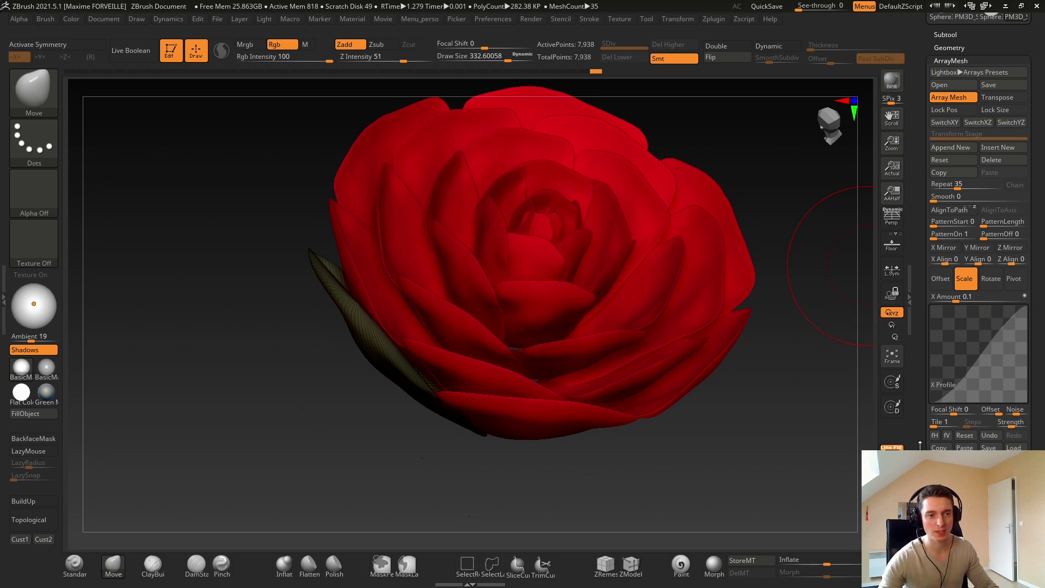
Copy the X scale profile curve to the Z scale profile and turn on the perspective view.
{"action": "scroll", "coordinate": [960, 367], "scroll_direction": "down", "scroll_amount": 5}
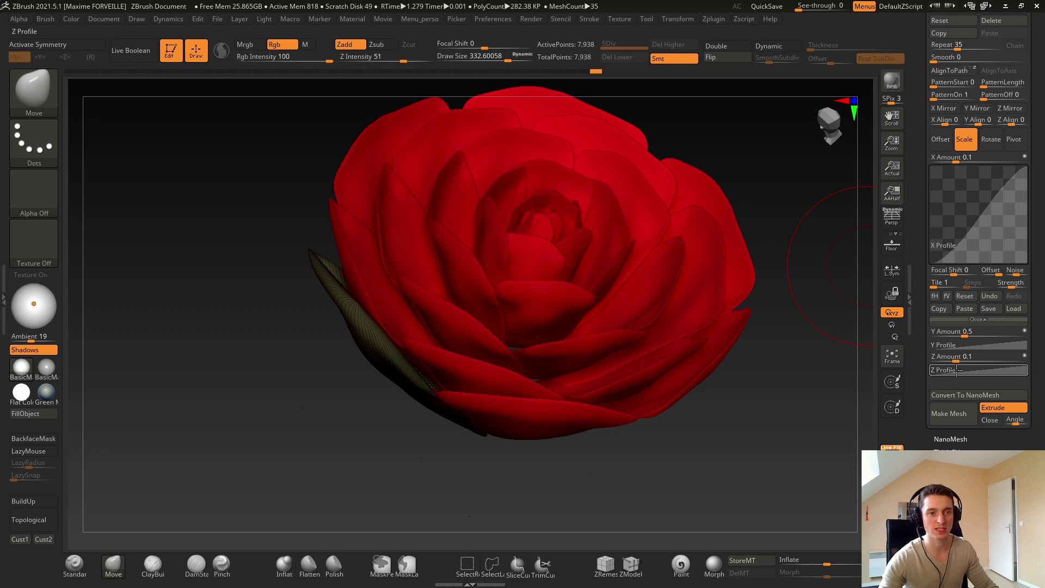
{"action": "left_click", "coordinate": [956, 370]}
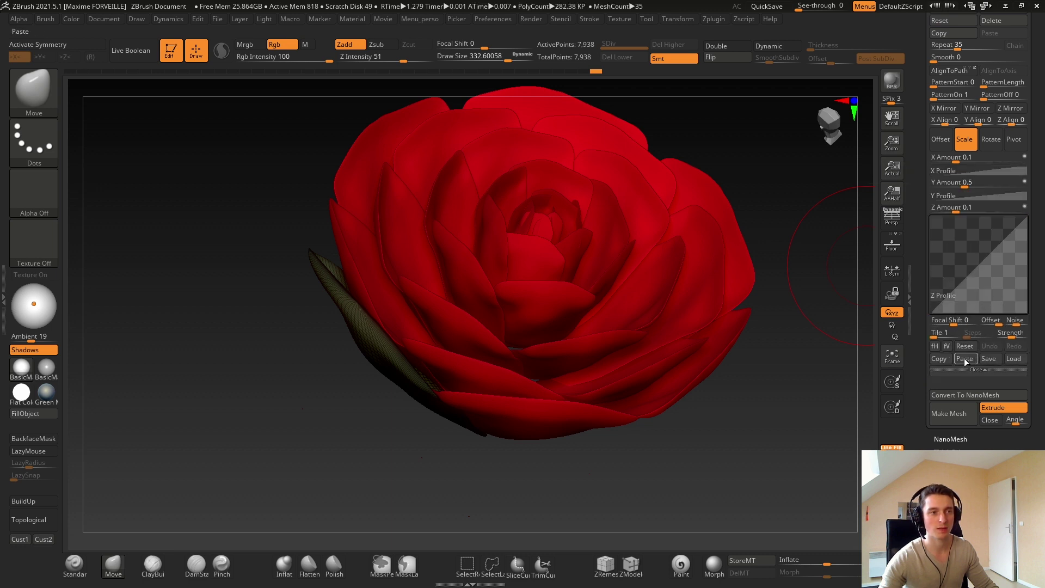
{"action": "left_click", "coordinate": [964, 359]}
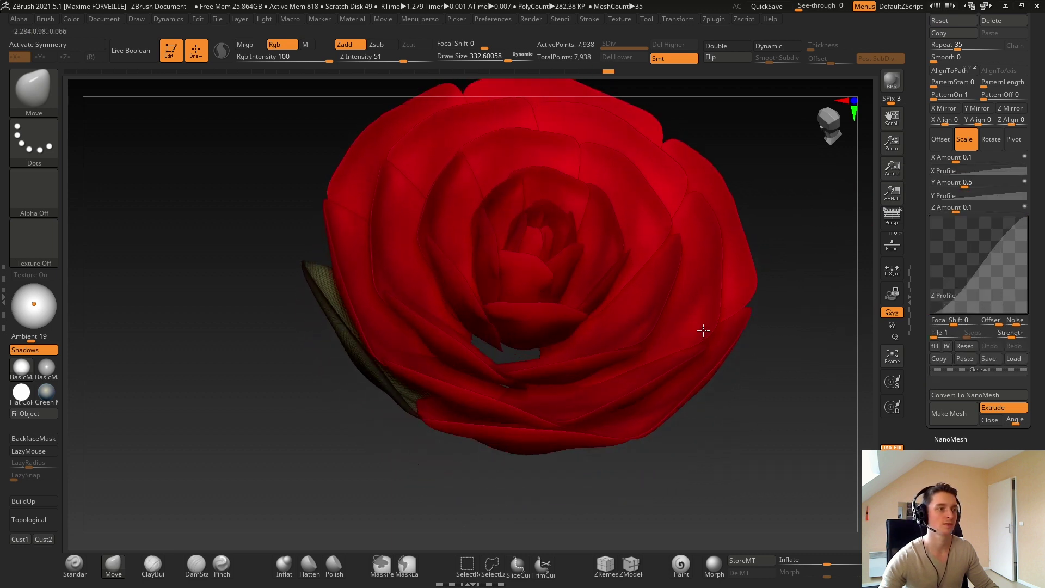
{"action": "right_click_drag", "start_coordinate": [703, 330], "coordinate": [743, 315]}
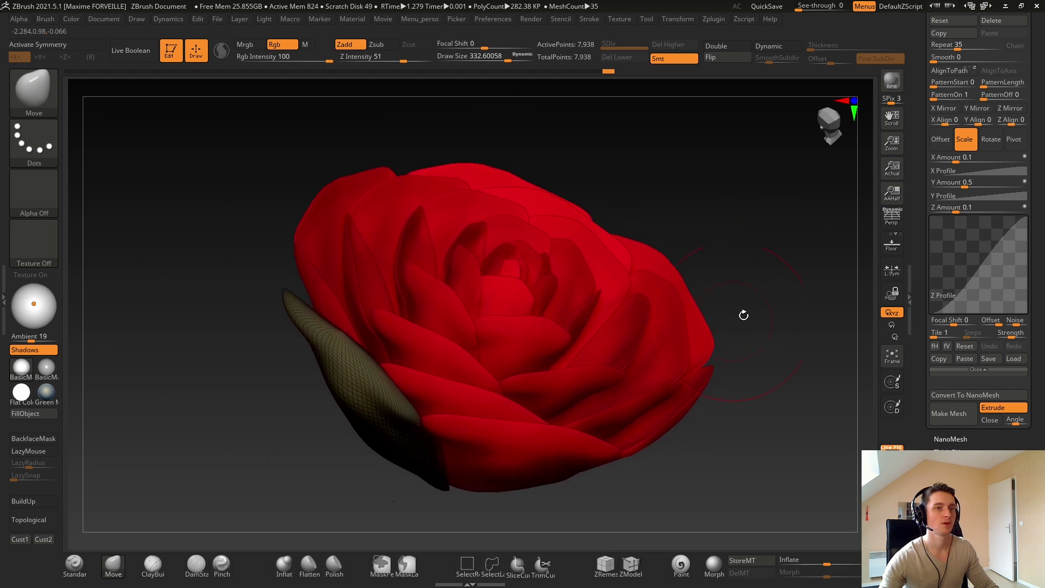
{"action": "left_click", "coordinate": [891, 222]}
{"action": "right_click_drag", "start_coordinate": [776, 280], "coordinate": [738, 305]}
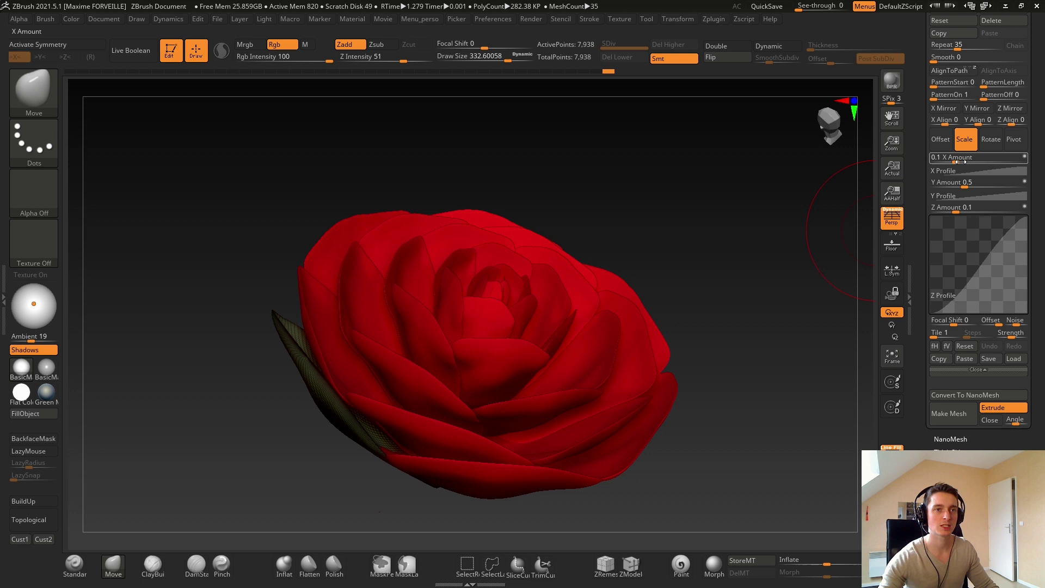
Set the array's scale amounts to 0.02 on X and Z and 0.3 on Y.
{"action": "left_click_drag", "start_coordinate": [955, 161], "coordinate": [953, 162]}
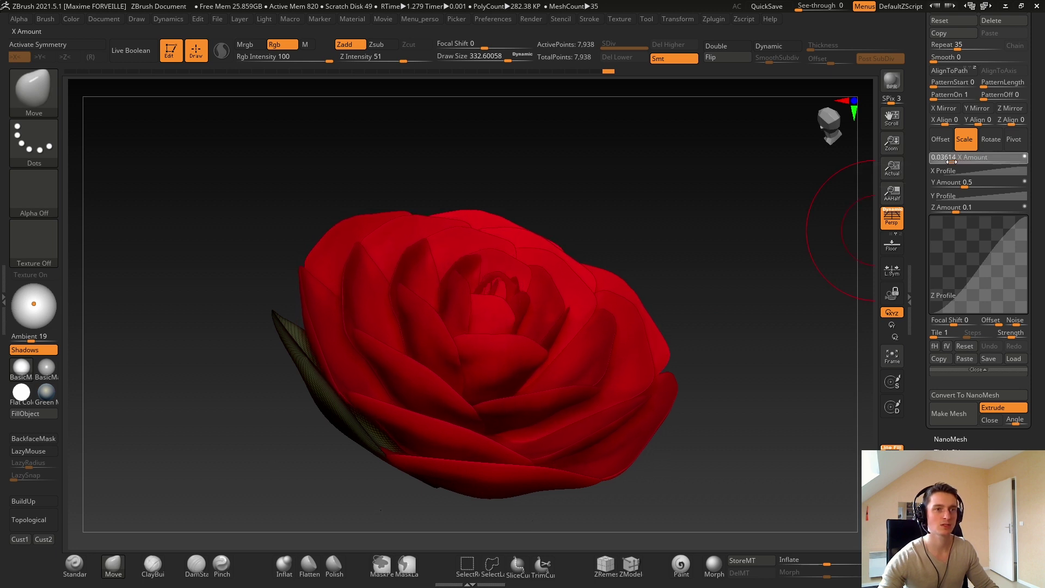
{"action": "left_click_drag", "start_coordinate": [956, 211], "coordinate": [952, 211]}
{"action": "left_click_drag", "start_coordinate": [952, 161], "coordinate": [958, 162]}
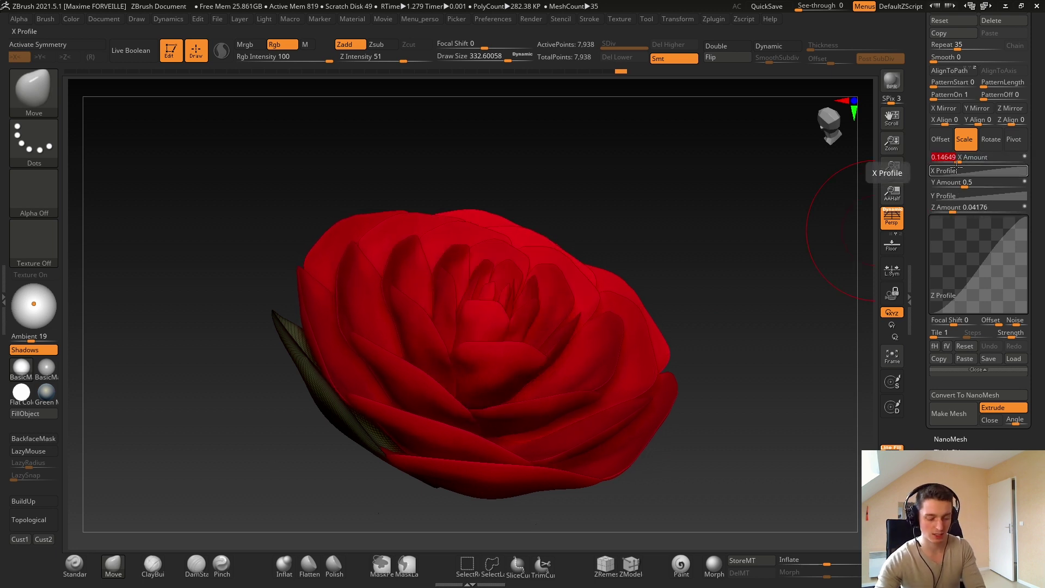
{"action": "type", "text": "0.02"}
{"action": "key", "text": "Return"}
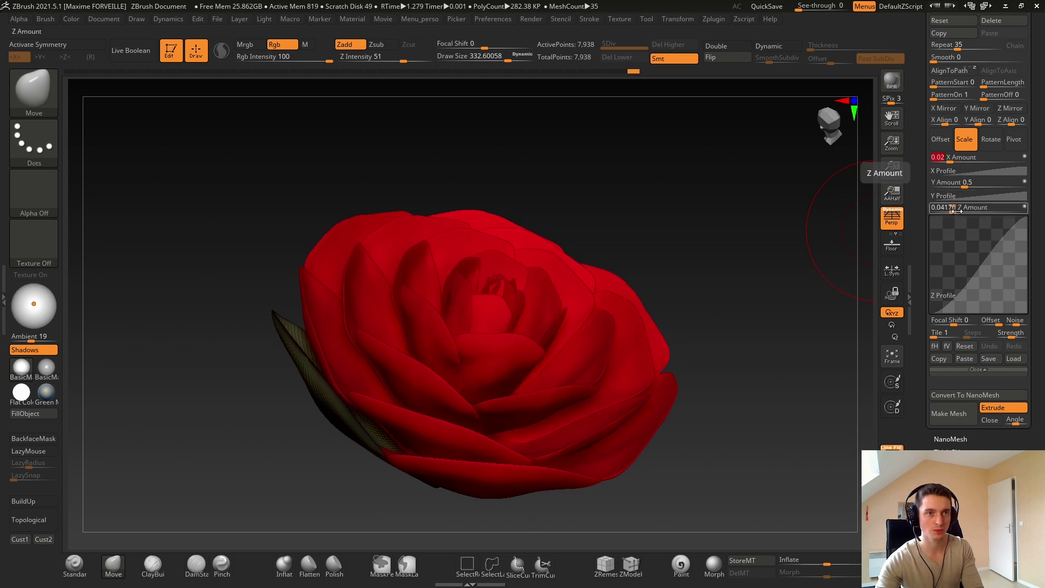
{"action": "left_click", "coordinate": [956, 210]}
{"action": "type", "text": "0.02"}
{"action": "key", "text": "Return"}
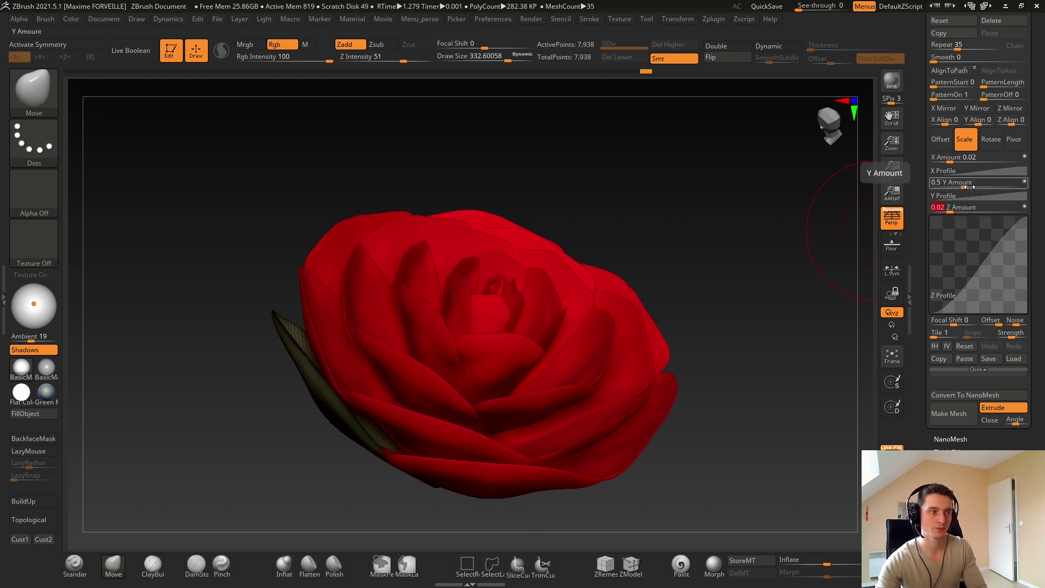
{"action": "left_click_drag", "start_coordinate": [964, 183], "coordinate": [968, 185]}
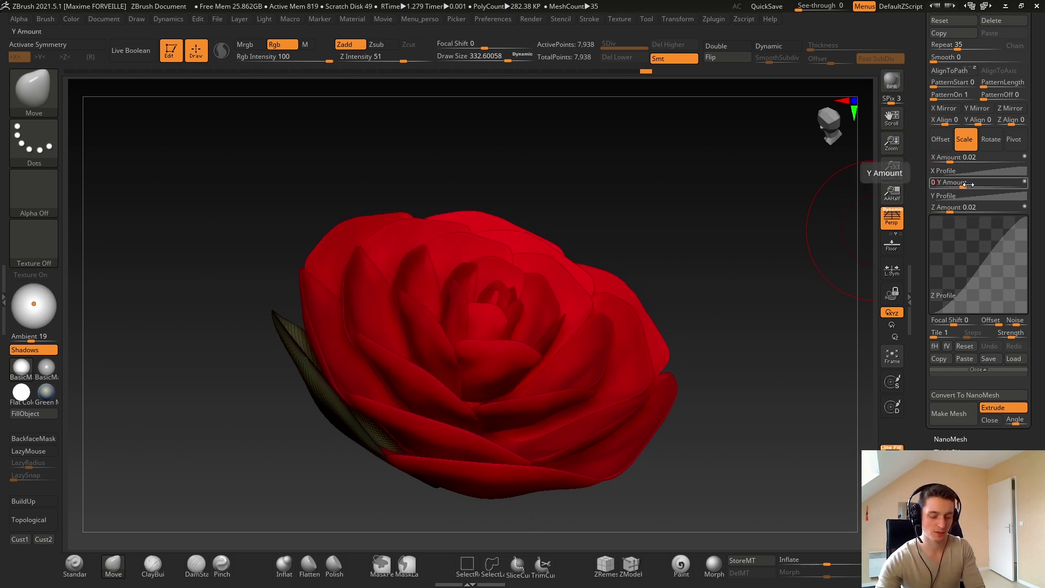
{"action": "key", "text": "Return"}
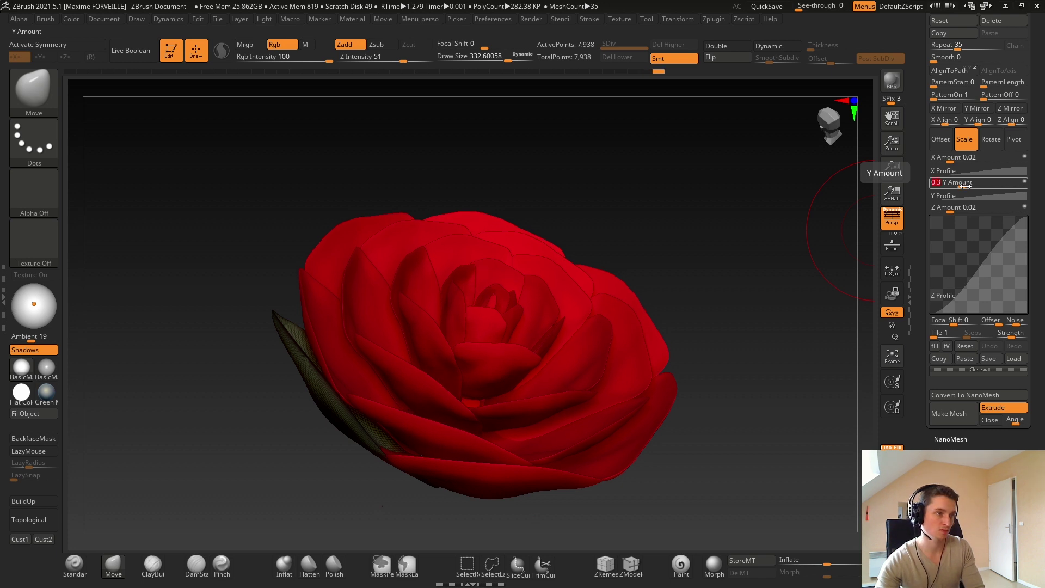
Set the array's Y rotation amount to 1855, judging the petal distribution from above and from the side.
{"action": "left_click_drag", "start_coordinate": [647, 259], "coordinate": [803, 231]}
{"action": "left_click", "coordinate": [990, 143]}
{"action": "left_click_drag", "start_coordinate": [1019, 186], "coordinate": [1017, 186]}
{"action": "left_click_drag", "start_coordinate": [656, 224], "coordinate": [568, 230]}
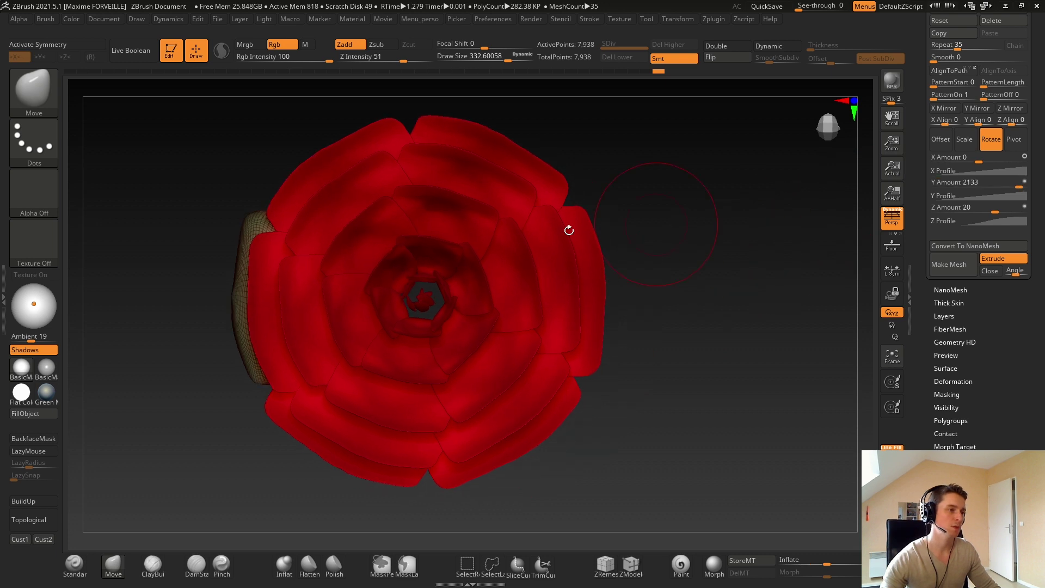
{"action": "left_click_drag", "start_coordinate": [260, 300], "coordinate": [504, 252]}
{"action": "key", "text": "w"}
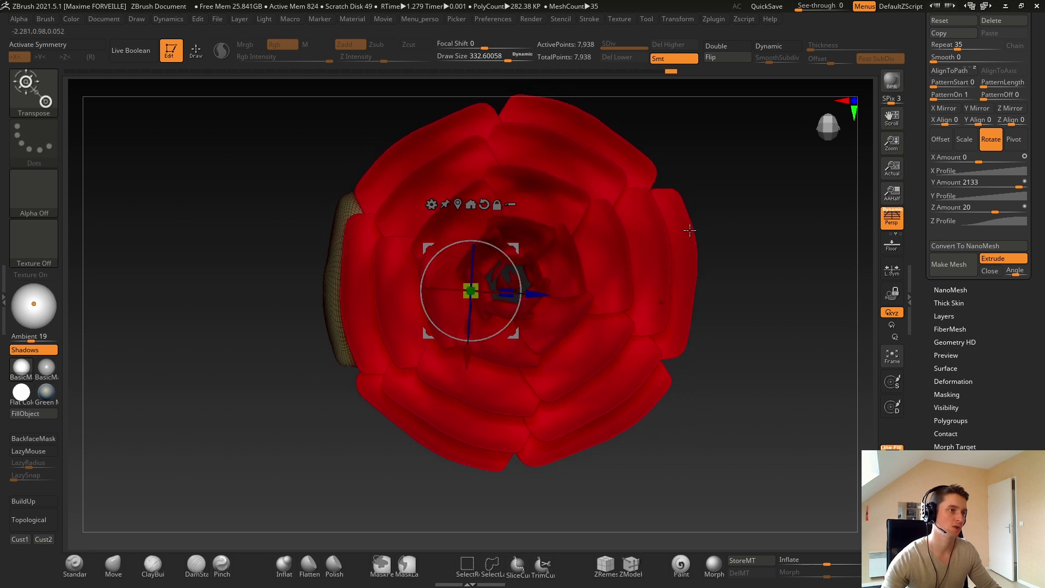
{"action": "left_click_drag", "start_coordinate": [1016, 187], "coordinate": [1018, 188]}
{"action": "right_click_drag", "start_coordinate": [776, 254], "coordinate": [768, 197]}
{"action": "right_click_drag", "start_coordinate": [768, 197], "coordinate": [749, 254], "text": "alt"}
{"action": "mouse_move", "coordinate": [748, 254]}
{"action": "left_mouse_down"}
{"action": "mouse_move", "coordinate": [816, 219]}
{"action": "mouse_move", "coordinate": [679, 256]}
{"action": "mouse_move", "coordinate": [744, 248]}
{"action": "mouse_move", "coordinate": [782, 224]}
{"action": "mouse_move", "coordinate": [753, 235]}
{"action": "left_mouse_up"}
{"action": "key", "text": "q"}
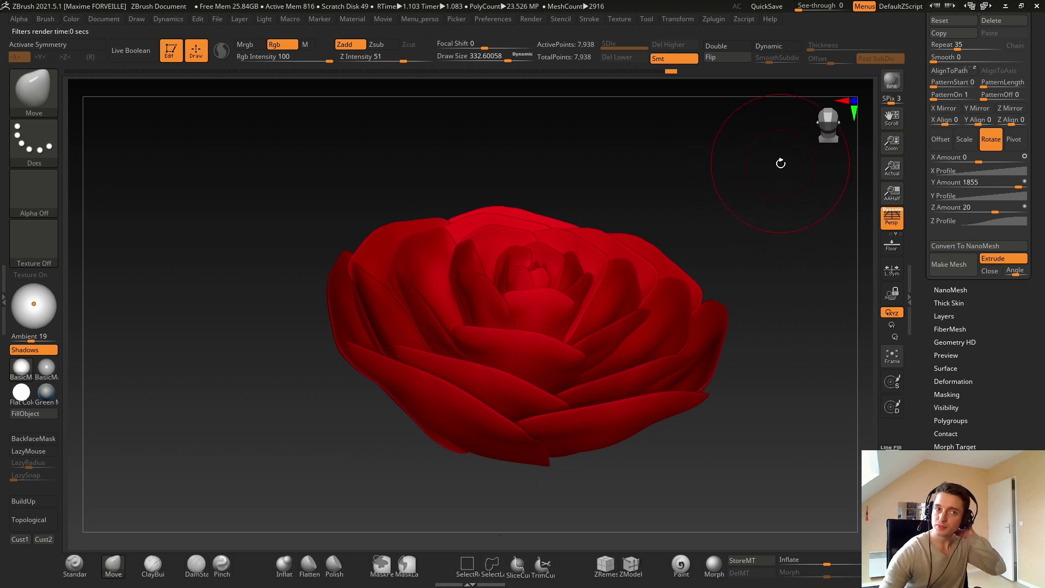
Switch the active tool to the other rose, PM3D_Sphere3D_1, with the subtool list open.
{"action": "left_click_drag", "start_coordinate": [919, 113], "coordinate": [921, 183]}
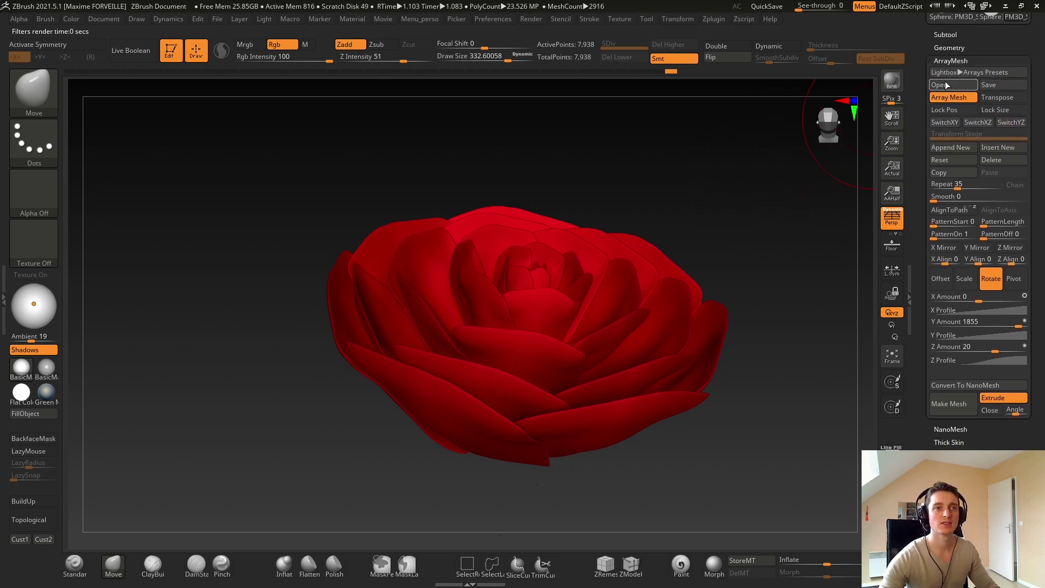
{"action": "left_click", "coordinate": [948, 35]}
{"action": "scroll", "coordinate": [958, 87], "scroll_direction": "up", "scroll_amount": 2}
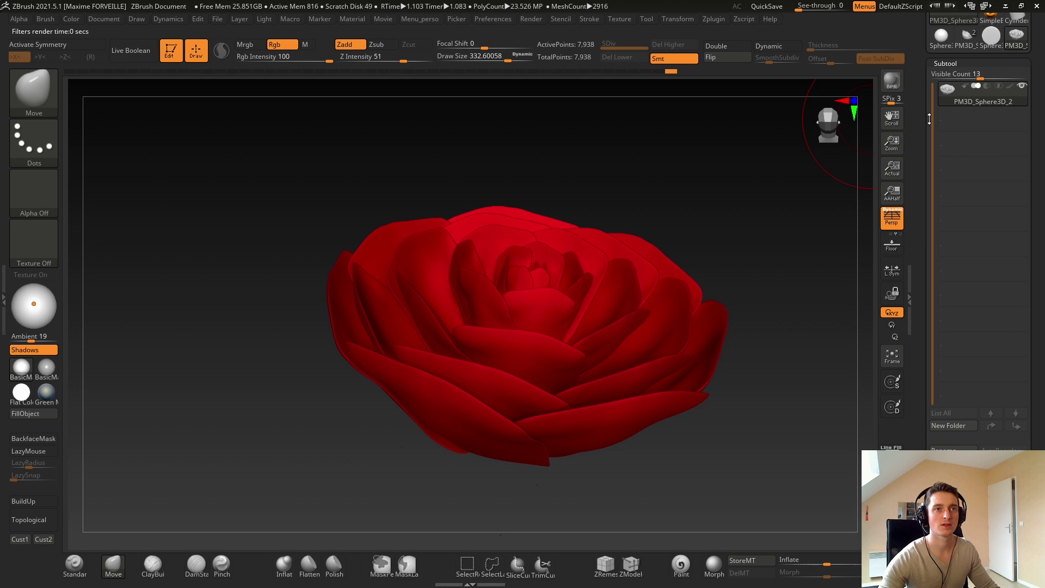
{"action": "left_click", "coordinate": [980, 134]}
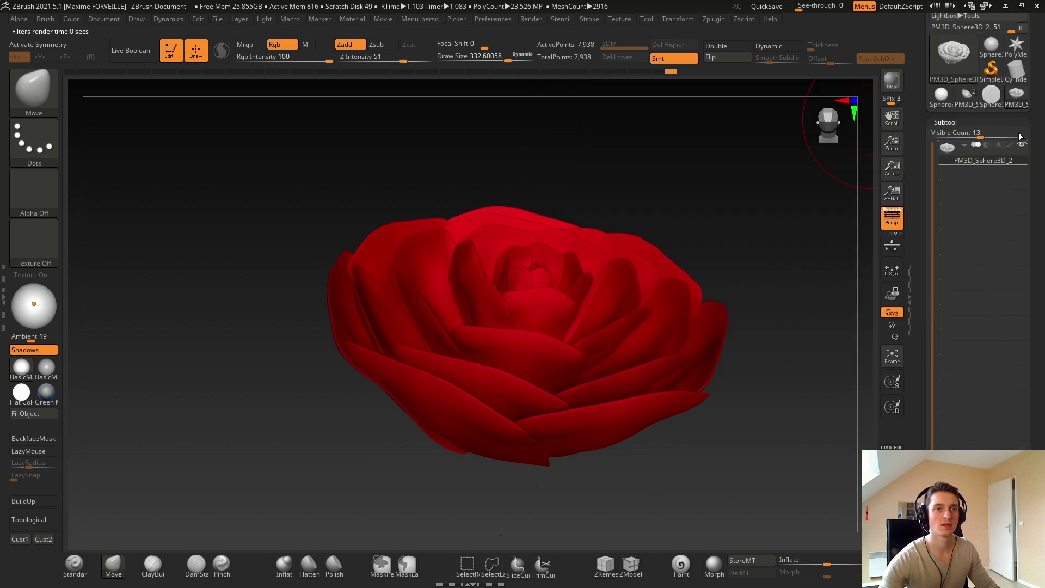
{"action": "left_click", "coordinate": [1024, 105]}
{"action": "left_click", "coordinate": [968, 101]}
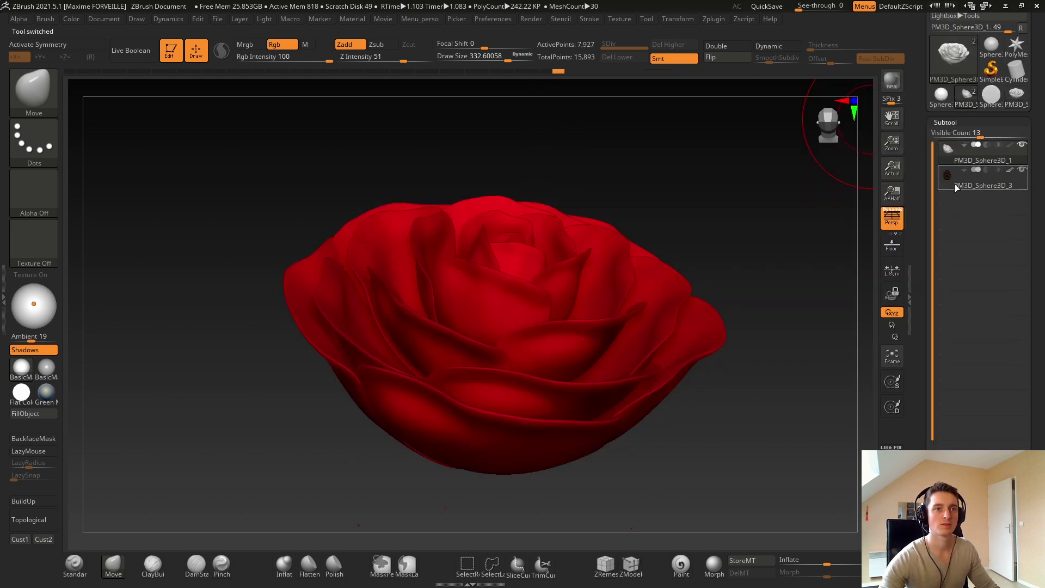
Select the pine cone subtool PM3D_Sphere3D_3 and set the camera's focal length to 50 mm, viewing the cone from the front.
{"action": "left_click", "coordinate": [956, 185]}
{"action": "key", "text": "f"}
{"action": "left_click", "coordinate": [137, 19]}
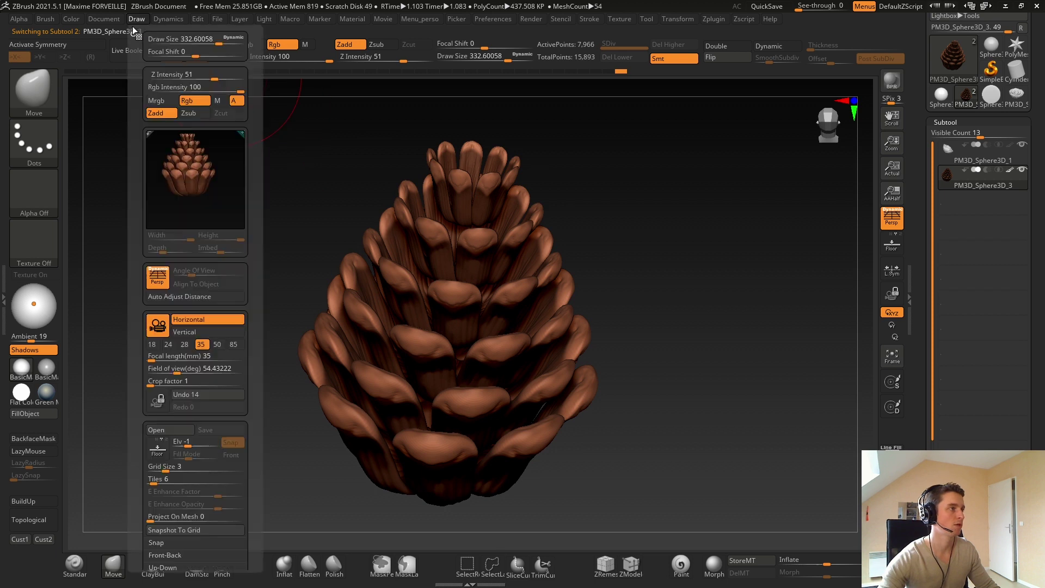
{"action": "left_click", "coordinate": [216, 345]}
{"action": "right_click_drag", "start_coordinate": [574, 198], "coordinate": [663, 289]}
{"action": "right_click_drag", "start_coordinate": [713, 237], "coordinate": [606, 251], "text": "ctrl"}
{"action": "left_click_drag", "start_coordinate": [606, 252], "coordinate": [534, 249]}
{"action": "left_click_drag", "start_coordinate": [438, 245], "coordinate": [540, 216], "text": "shift"}
{"action": "left_click_drag", "start_coordinate": [620, 203], "coordinate": [565, 286]}
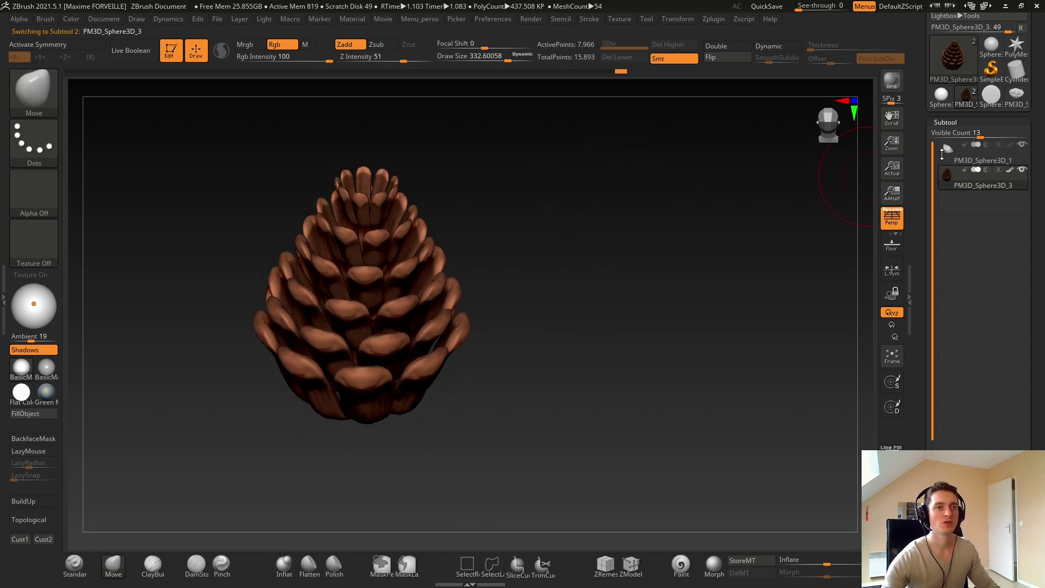
Convert both Array Mesh stages of the pine cone into real geometry with Make Mesh.
{"action": "left_click", "coordinate": [945, 122]}
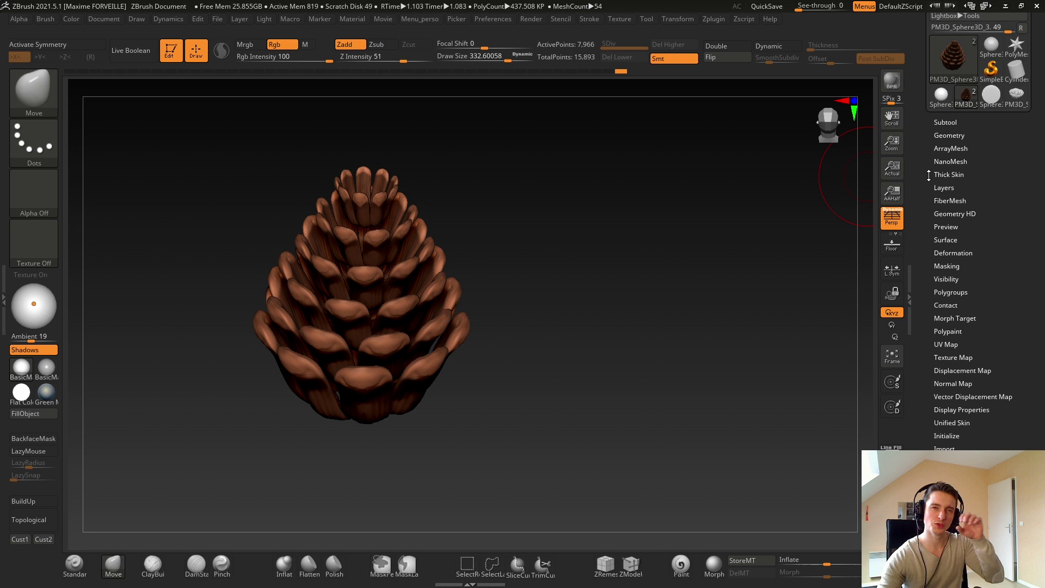
{"action": "right_click_drag", "start_coordinate": [515, 205], "coordinate": [598, 207], "text": "ctrl"}
{"action": "right_click_drag", "start_coordinate": [457, 170], "coordinate": [515, 197], "text": "alt"}
{"action": "right_click_drag", "start_coordinate": [621, 237], "coordinate": [610, 207], "text": "ctrl"}
{"action": "right_click_drag", "start_coordinate": [609, 207], "coordinate": [590, 180], "text": "alt"}
{"action": "left_click", "coordinate": [947, 148]}
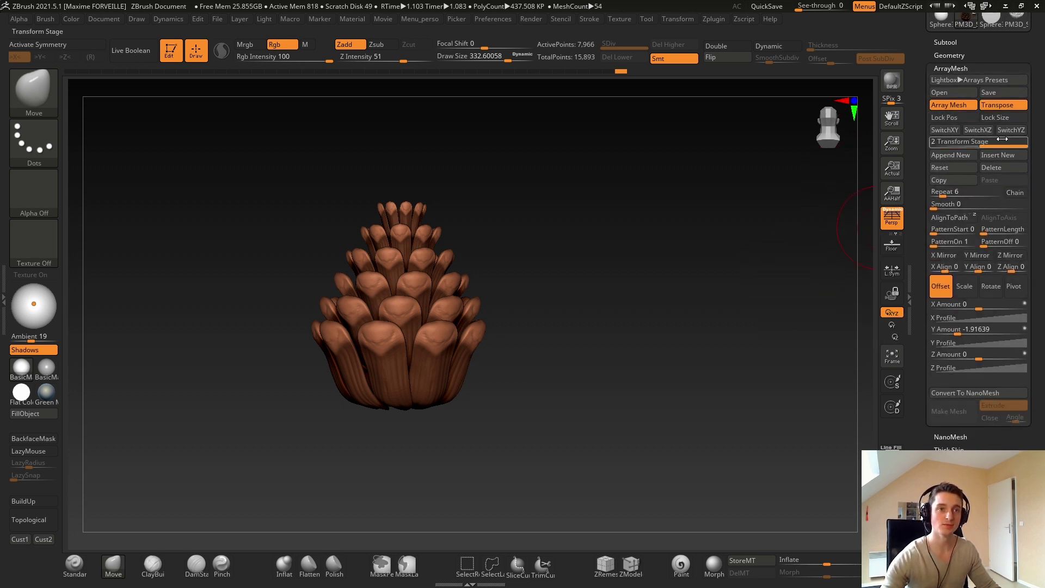
{"action": "left_click_drag", "start_coordinate": [1001, 142], "coordinate": [949, 144]}
{"action": "left_click", "coordinate": [957, 395]}
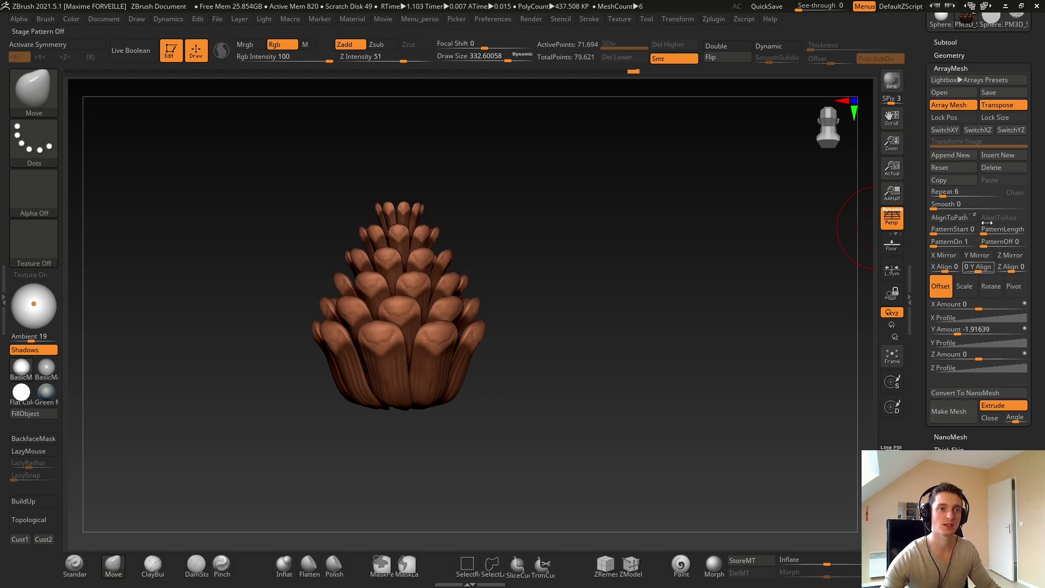
{"action": "left_click", "coordinate": [952, 412]}
Activate X symmetry for the pine cone and enlarge the Move brush's draw size to about 842.
{"action": "left_click_drag", "start_coordinate": [775, 280], "coordinate": [249, 479]}
{"action": "key", "text": "x"}
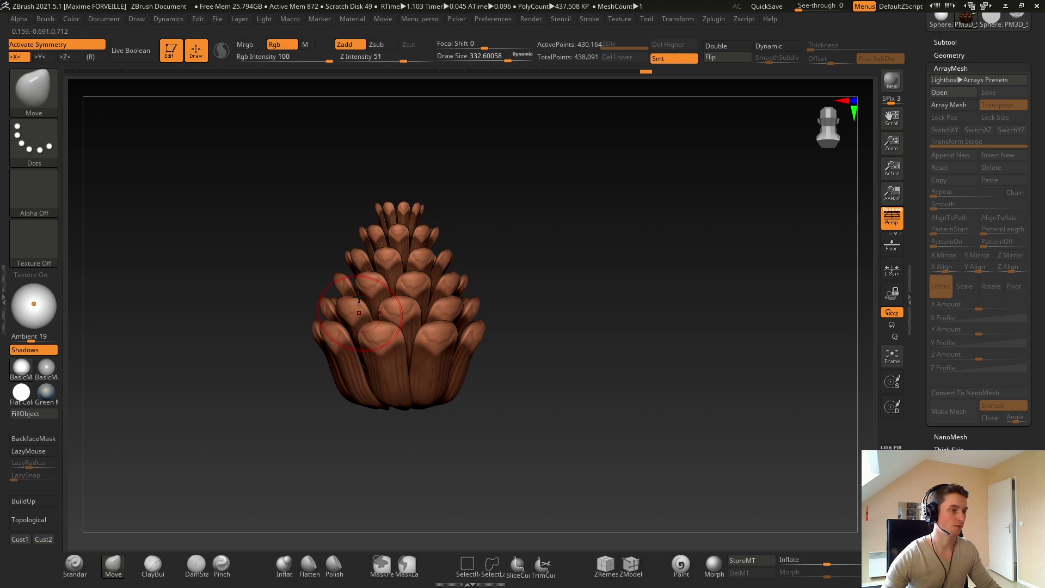
{"action": "right_click_drag", "start_coordinate": [363, 250], "coordinate": [377, 284], "text": "ctrl"}
{"action": "key", "text": "s"}
{"action": "left_click_drag", "start_coordinate": [367, 282], "coordinate": [382, 282]}
{"action": "mouse_move", "coordinate": [383, 283]}
{"action": "right_mouse_down"}
{"action": "mouse_move", "coordinate": [344, 285]}
{"action": "mouse_move", "coordinate": [419, 276]}
{"action": "right_mouse_up"}
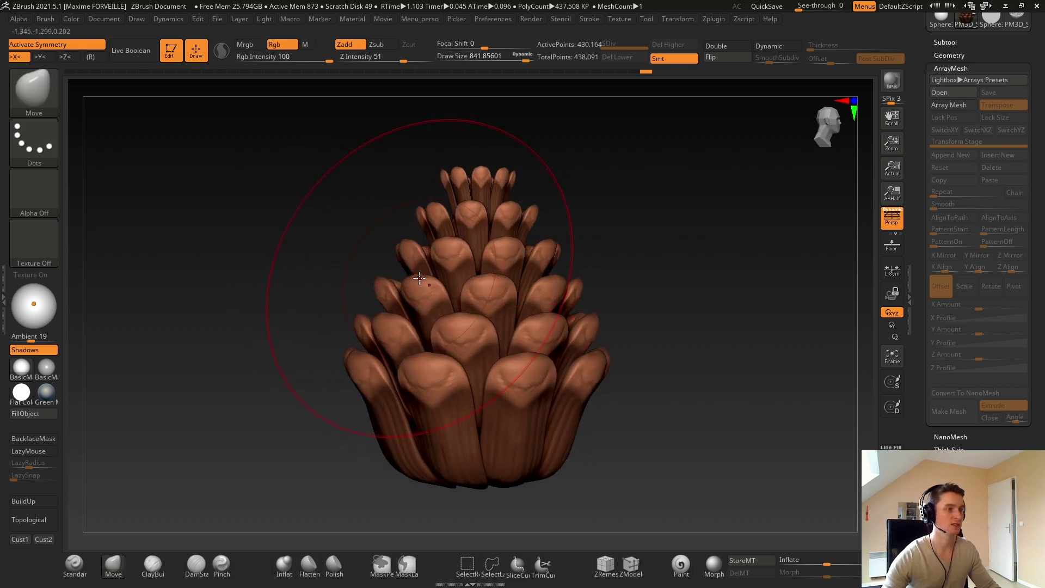
Turn off the perspective view and enable local symmetry for the pine cone.
{"action": "right_click_drag", "start_coordinate": [522, 272], "coordinate": [623, 230], "text": "ctrl"}
{"action": "left_click", "coordinate": [896, 221]}
{"action": "right_click_drag", "start_coordinate": [439, 309], "coordinate": [487, 284], "text": "shift"}
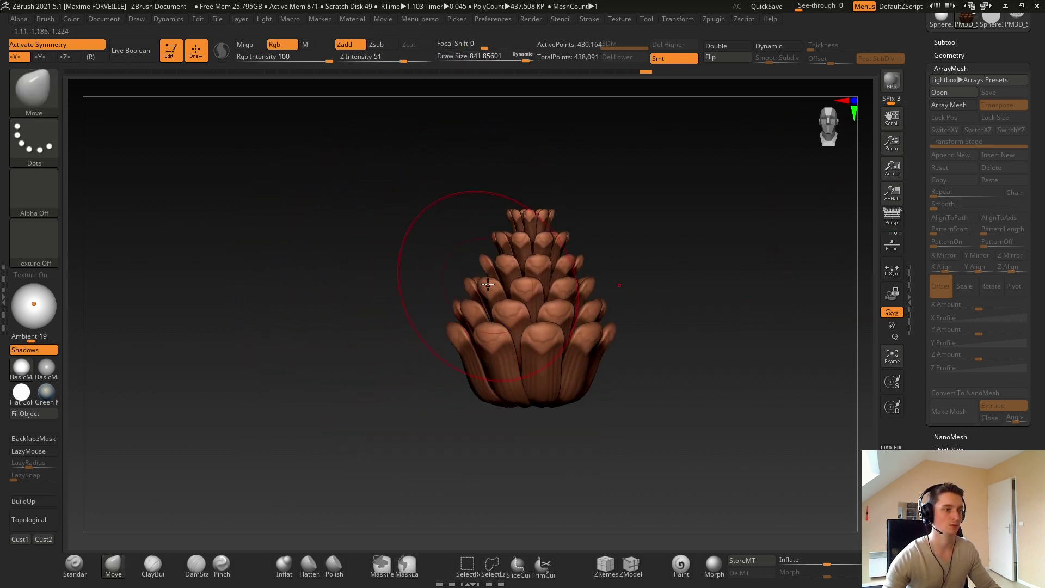
{"action": "left_click", "coordinate": [892, 279]}
Reshape the pine cone's upper silhouette with the Move brush and reduce the draw size to about 333.
{"action": "right_click_drag", "start_coordinate": [762, 266], "coordinate": [734, 316], "text": "ctrl"}
{"action": "mouse_move", "coordinate": [500, 243]}
{"action": "left_mouse_down"}
{"action": "mouse_move", "coordinate": [482, 240]}
{"action": "mouse_move", "coordinate": [520, 213]}
{"action": "left_mouse_up"}
{"action": "key", "text": "s"}
{"action": "mouse_move", "coordinate": [515, 166]}
{"action": "right_mouse_down", "text": "alt"}
{"action": "mouse_move", "coordinate": [482, 253]}
{"action": "mouse_move", "coordinate": [462, 274]}
{"action": "right_mouse_up", "text": "alt"}
{"action": "key", "text": "s"}
{"action": "mouse_move", "coordinate": [507, 252]}
{"action": "left_mouse_down"}
{"action": "mouse_move", "coordinate": [497, 247]}
{"action": "mouse_move", "coordinate": [500, 256]}
{"action": "left_mouse_up"}
{"action": "right_click_drag", "start_coordinate": [535, 268], "coordinate": [533, 293]}
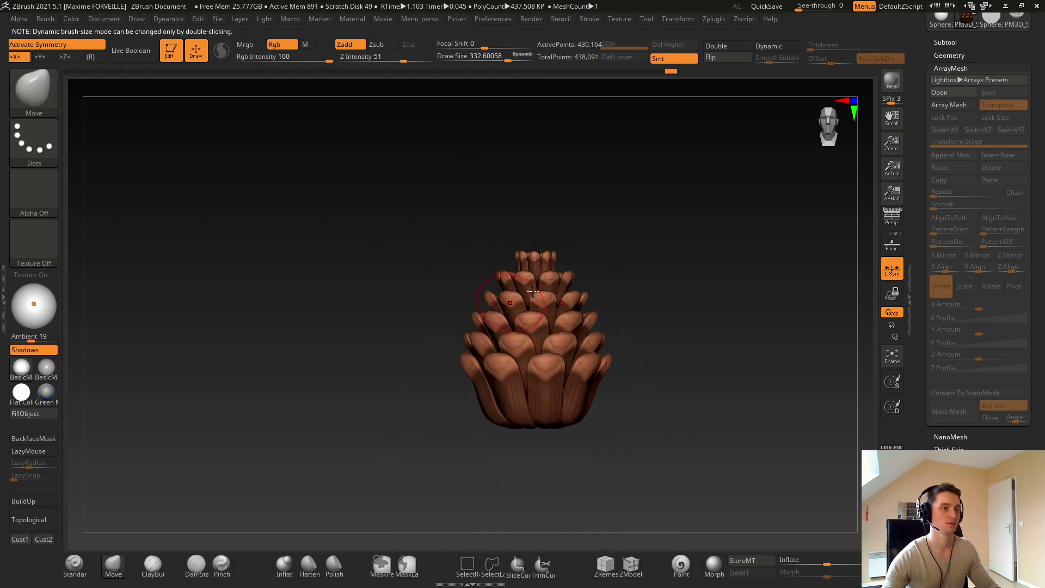
Switch to the rose tool PM3D_Sphere3D_2, frame the petal bases on its underside and reduce the draw size to about 52.
{"action": "left_click", "coordinate": [945, 42]}
{"action": "left_click_drag", "start_coordinate": [927, 119], "coordinate": [927, 215]}
{"action": "left_click", "coordinate": [1015, 111]}
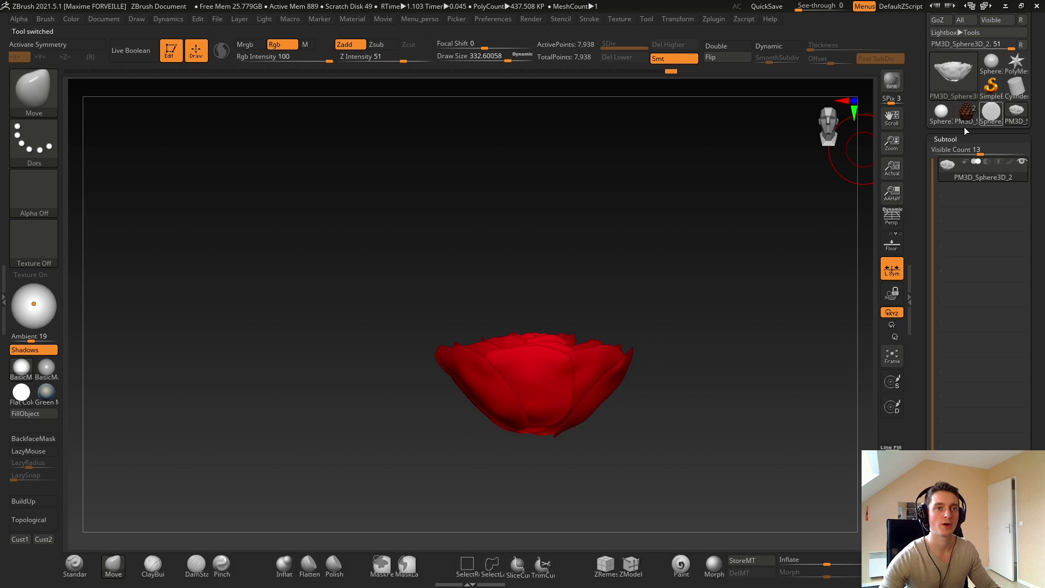
{"action": "key", "text": "f"}
{"action": "right_click_drag", "start_coordinate": [671, 451], "coordinate": [620, 278], "text": "alt"}
{"action": "mouse_move", "coordinate": [501, 332]}
{"action": "right_mouse_down", "text": "ctrl"}
{"action": "mouse_move", "coordinate": [436, 354]}
{"action": "mouse_move", "coordinate": [401, 382]}
{"action": "right_mouse_up", "text": "ctrl"}
{"action": "key", "text": "s"}
{"action": "left_click", "coordinate": [396, 388]}
{"action": "left_click_drag", "start_coordinate": [412, 386], "coordinate": [488, 322]}
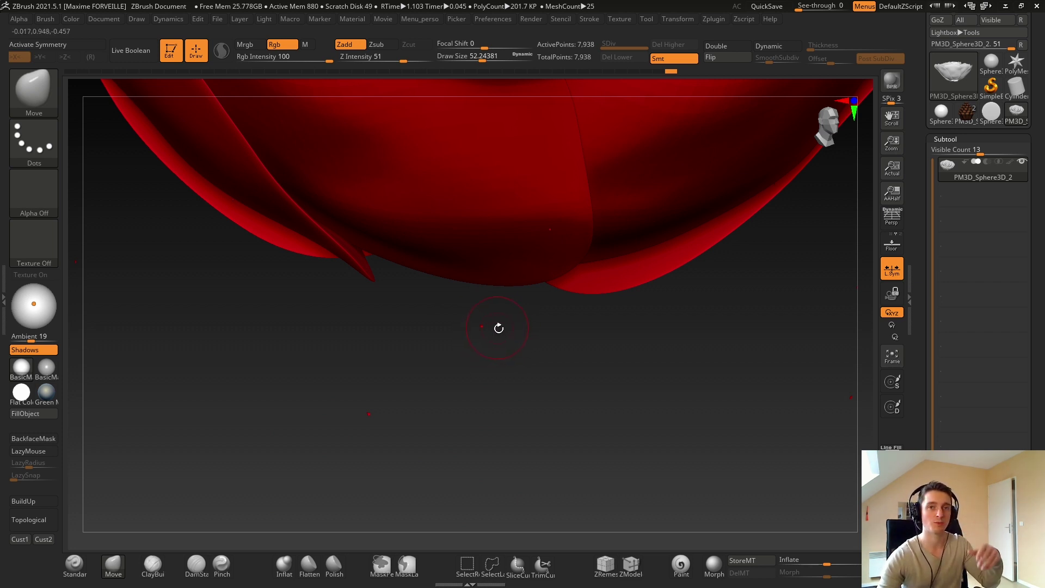
Convert the rose's 35-repeat Array Mesh into real geometry with Make Mesh.
{"action": "key", "text": "ctrl+shift"}
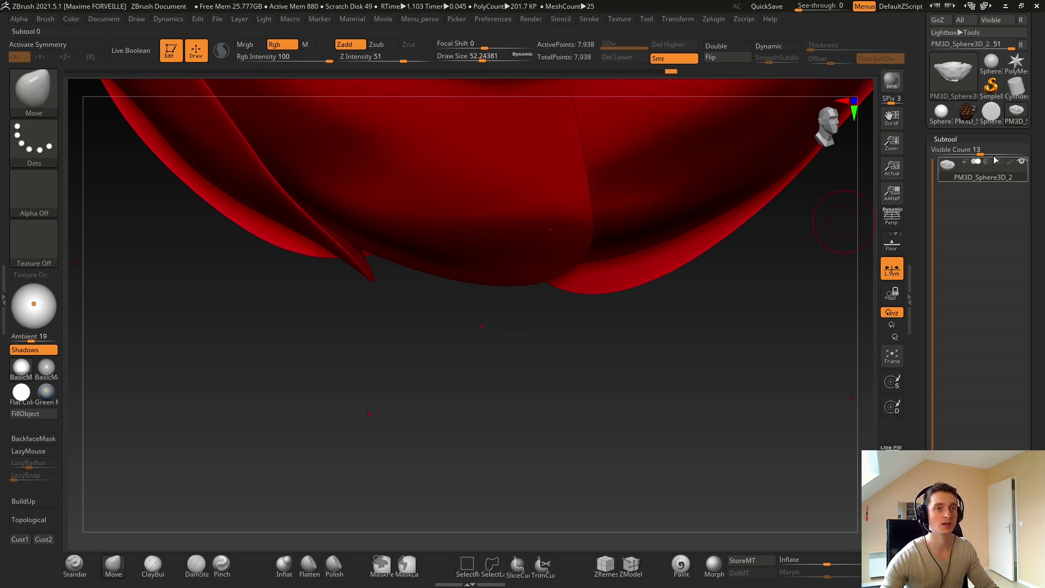
{"action": "left_click", "coordinate": [946, 140]}
{"action": "left_click", "coordinate": [949, 153]}
{"action": "left_click", "coordinate": [949, 153]}
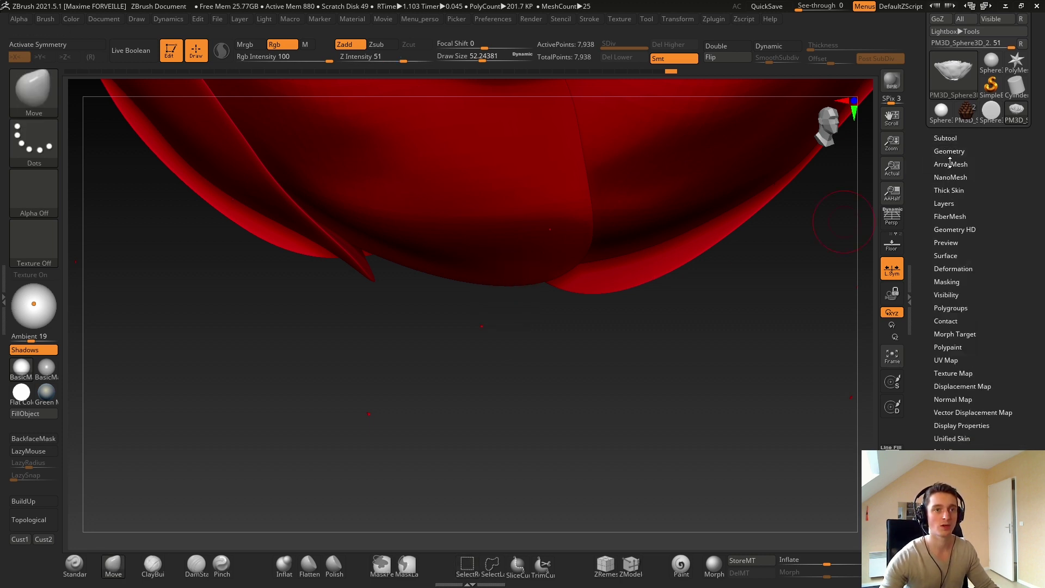
{"action": "left_click", "coordinate": [949, 166]}
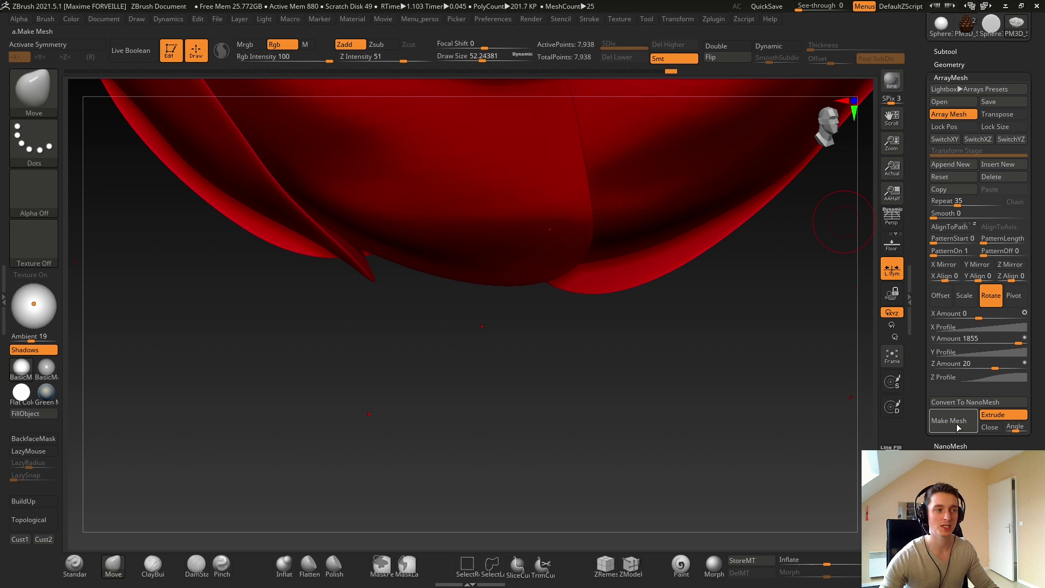
{"action": "left_click", "coordinate": [954, 422]}
{"action": "key", "text": "ctrl+shift"}
{"action": "left_click", "coordinate": [478, 243], "text": "ctrl+shift"}
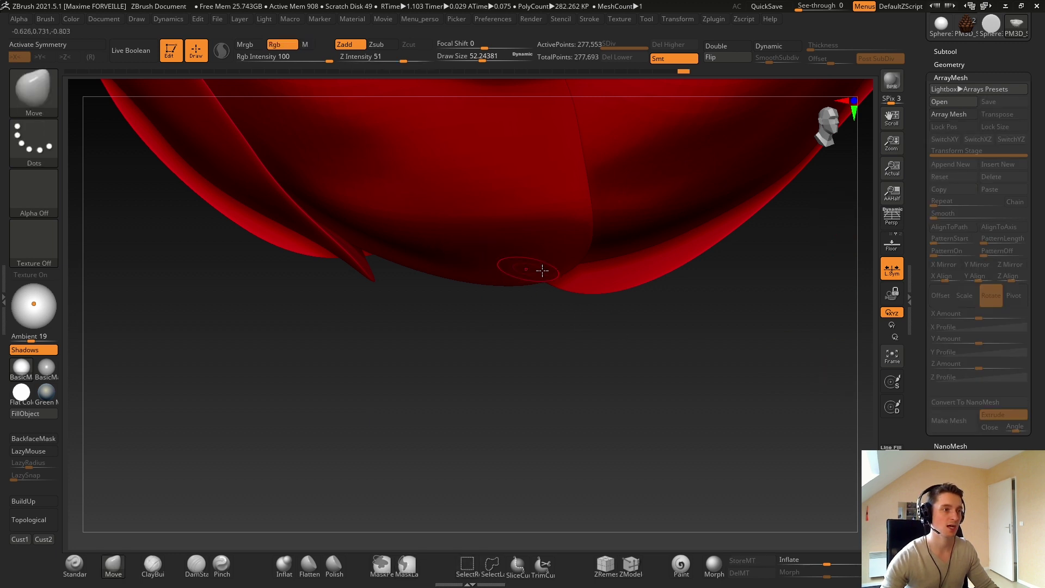
Show the whole rose obliquely from above and make a BPR render of it.
{"action": "mouse_move", "coordinate": [541, 270]}
{"action": "right_mouse_down"}
{"action": "mouse_move", "coordinate": [501, 231]}
{"action": "mouse_move", "coordinate": [552, 252]}
{"action": "mouse_move", "coordinate": [518, 230]}
{"action": "mouse_move", "coordinate": [561, 230]}
{"action": "right_mouse_up"}
{"action": "right_click_drag", "start_coordinate": [561, 230], "coordinate": [522, 303], "text": "alt"}
{"action": "key", "text": "space"}
{"action": "left_click", "coordinate": [714, 299]}
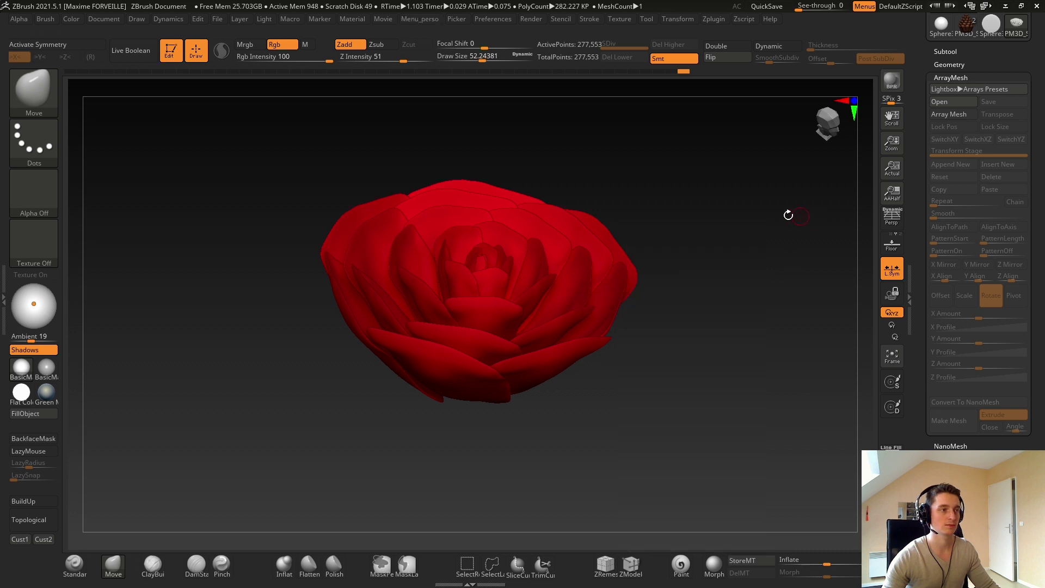
{"action": "mouse_move", "coordinate": [788, 214]}
{"action": "left_mouse_down"}
{"action": "mouse_move", "coordinate": [758, 247]}
{"action": "mouse_move", "coordinate": [746, 231]}
{"action": "mouse_move", "coordinate": [795, 223]}
{"action": "left_mouse_up"}
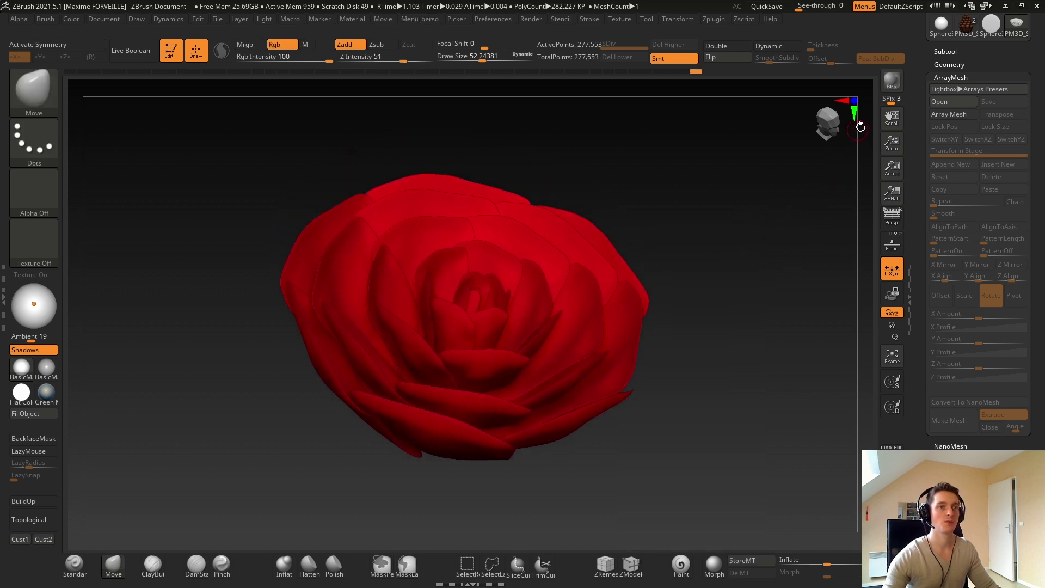
{"action": "left_click", "coordinate": [889, 83]}
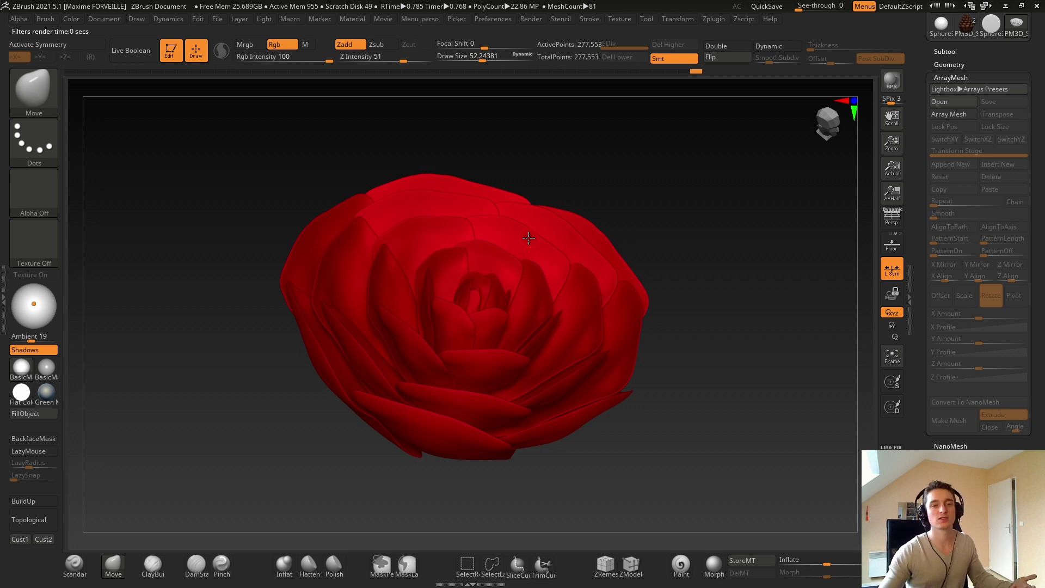
Switch to the rose subtool PM3D_Sphere3D_1 and make a BPR render of it from an oblique top view.
{"action": "left_click_drag", "start_coordinate": [915, 113], "coordinate": [916, 168]}
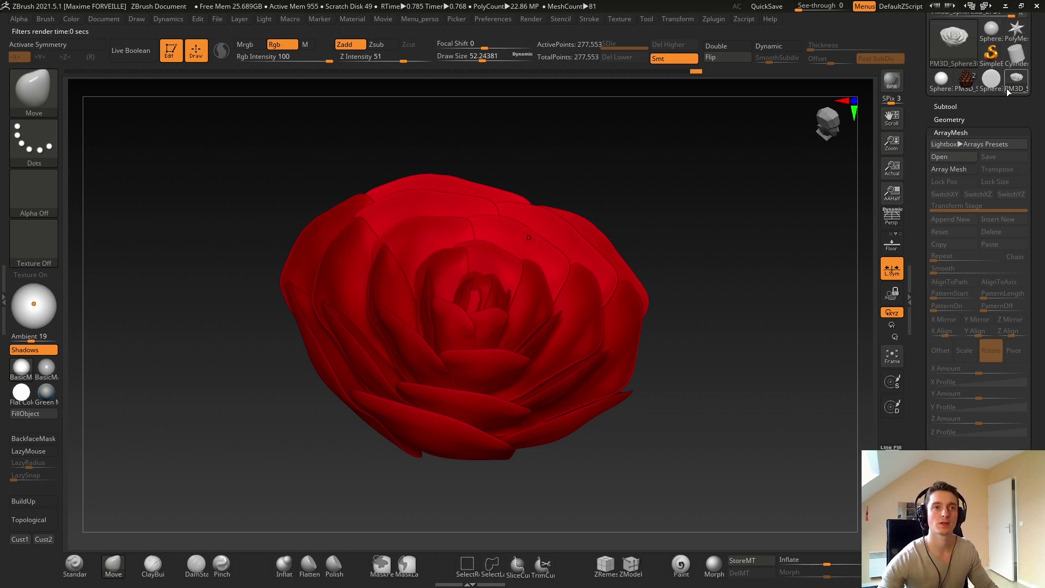
{"action": "left_click", "coordinate": [967, 80]}
{"action": "left_click", "coordinate": [959, 106]}
{"action": "left_click", "coordinate": [947, 138]}
{"action": "left_click", "coordinate": [946, 136]}
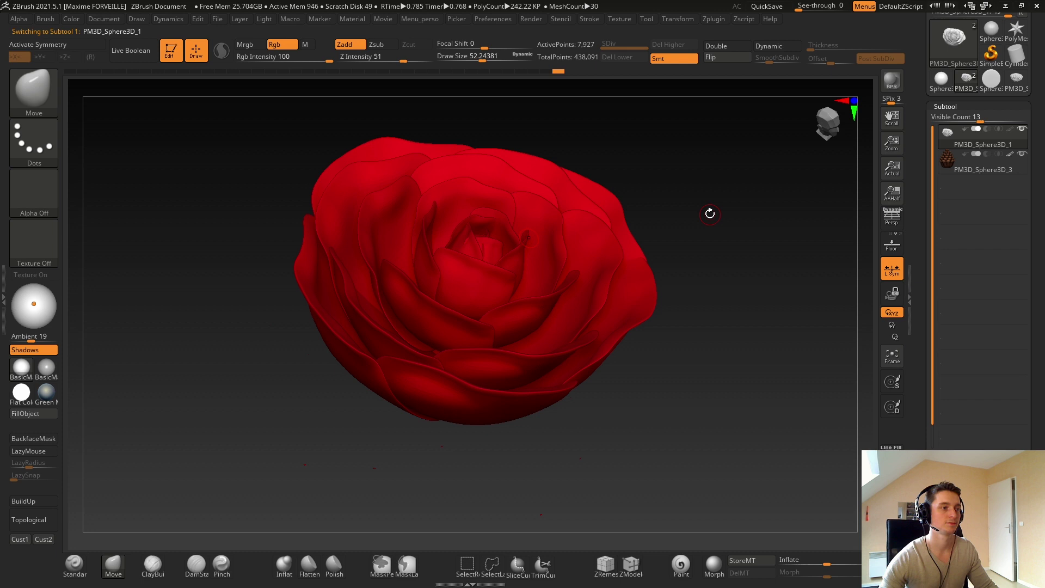
{"action": "left_click_drag", "start_coordinate": [709, 213], "coordinate": [737, 227]}
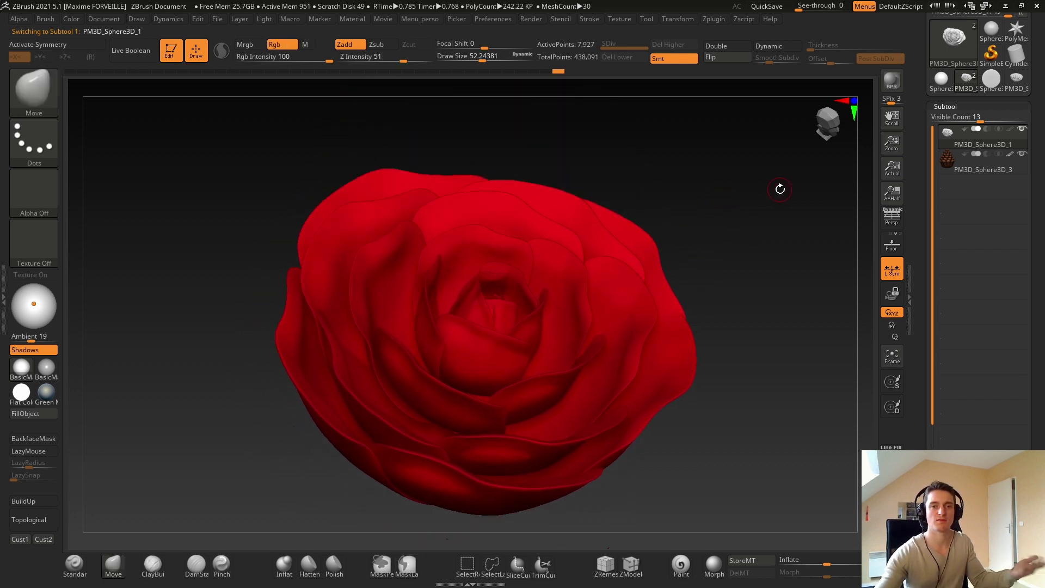
{"action": "left_click_drag", "start_coordinate": [744, 217], "coordinate": [796, 195]}
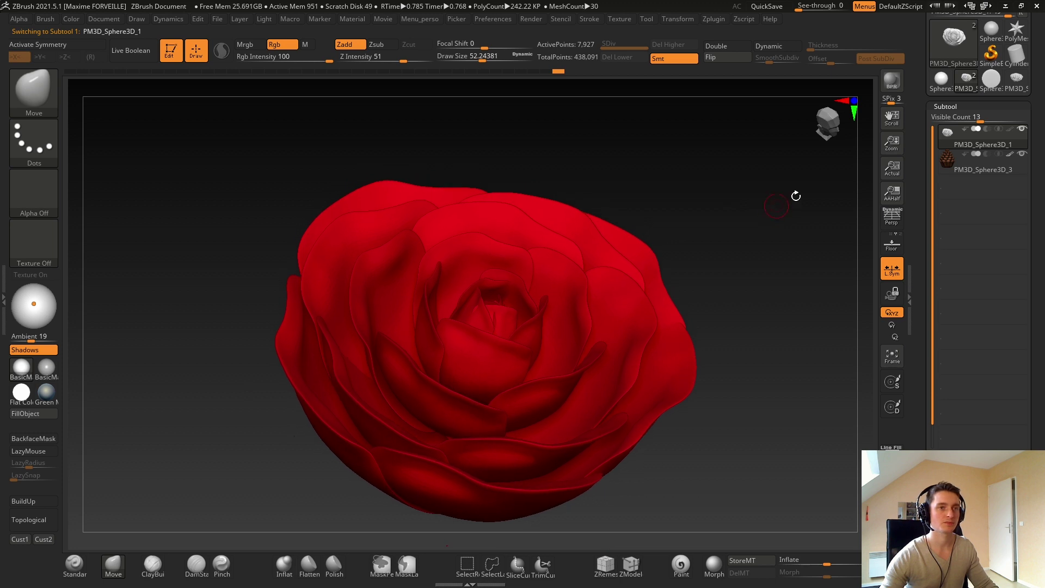
{"action": "left_click", "coordinate": [883, 83]}
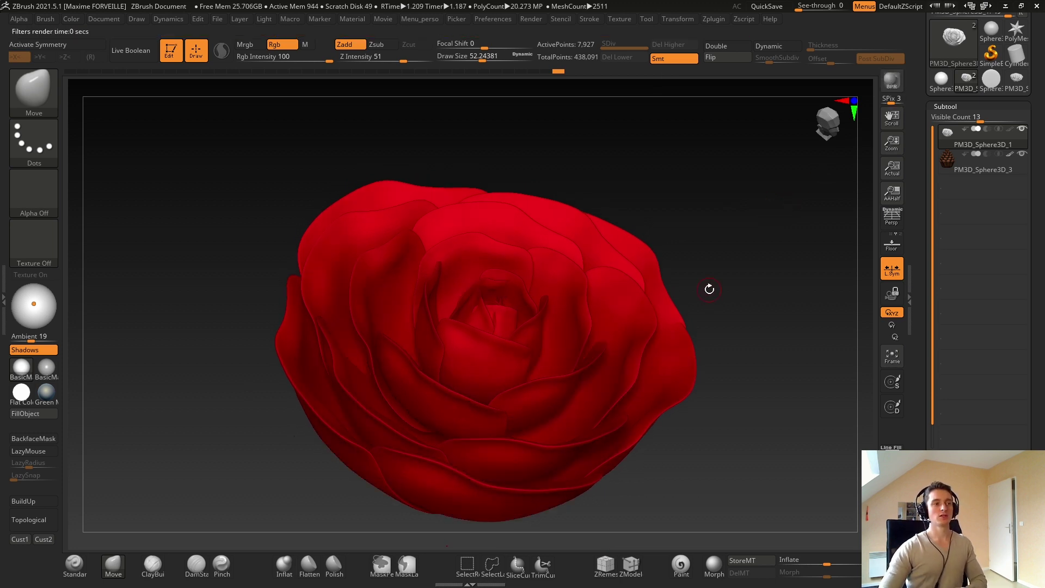